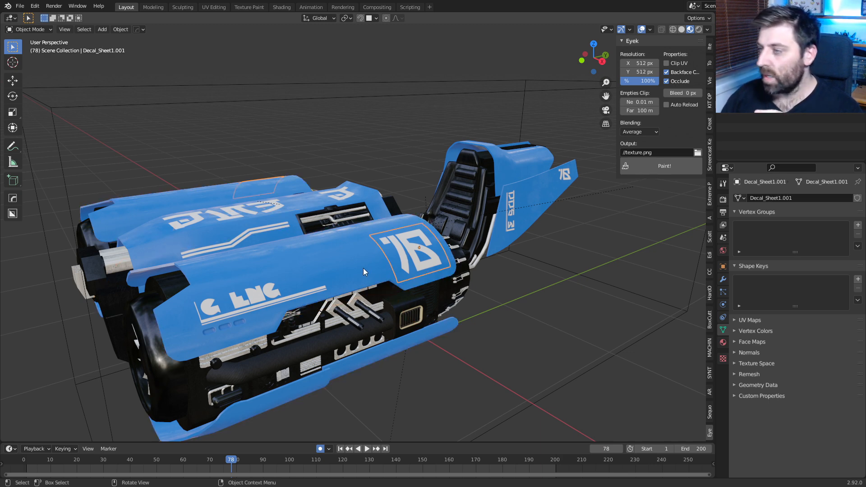
Remove all existing modifiers from the 76 decal plane on the engine cover
left_click(723, 280)
left_click(846, 214)
left_click(847, 213)
left_click(846, 214)
middle_click_drag(439, 340, 467, 336)
scroll(467, 337, "up", 3)
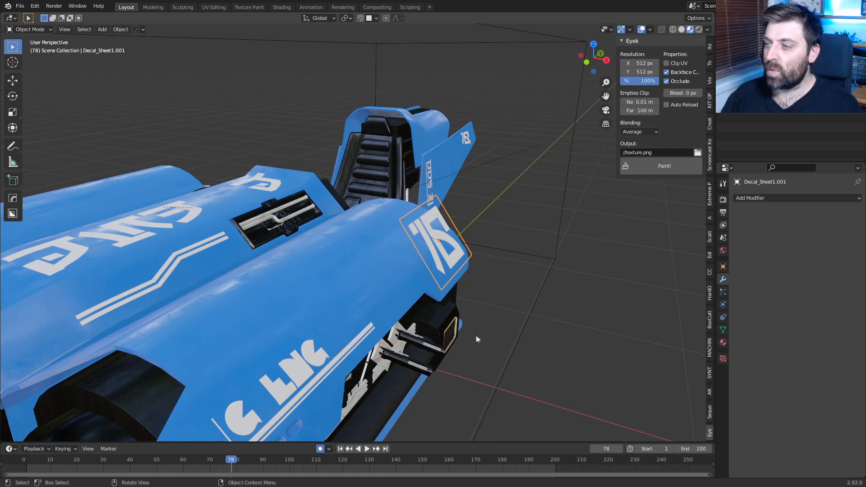
middle_click_drag(446, 309, 427, 282)
Add a Subdivision Surface modifier to the 76 decal plane and set it to Simple
left_click(792, 199)
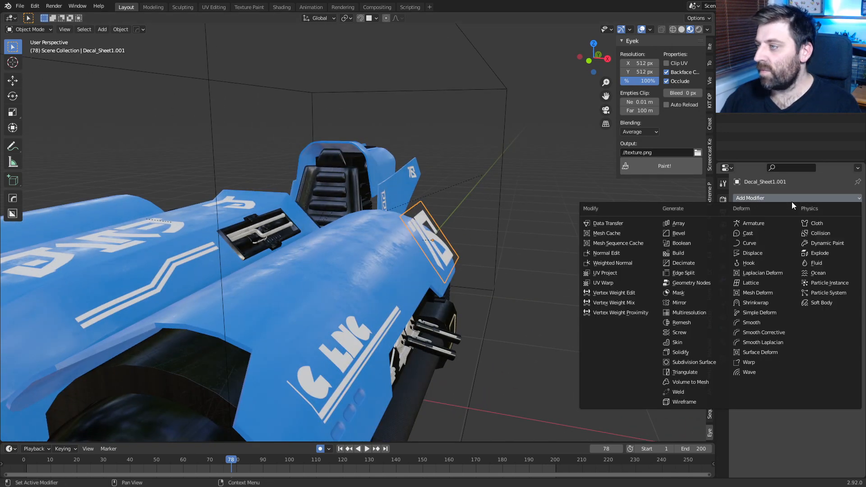
left_click(713, 363)
left_click(831, 228)
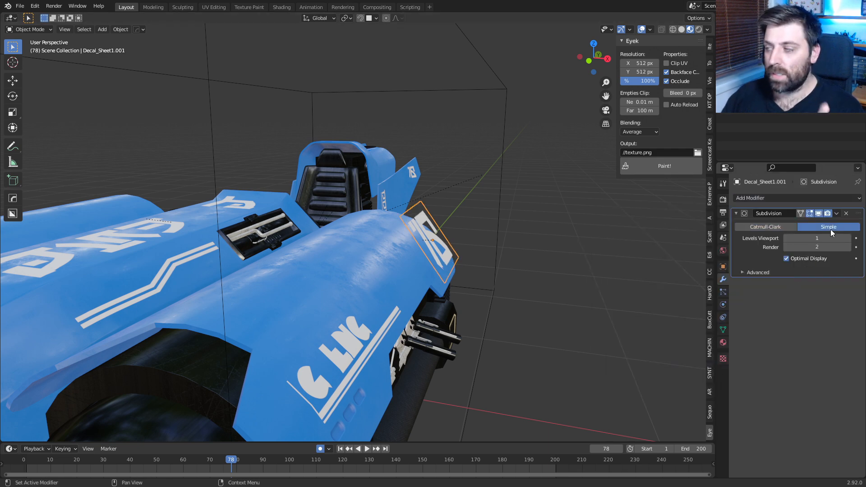
Add a Shrinkwrap modifier to the 76 decal with the engine cover EnginPanel.003 as its target
left_click(800, 198)
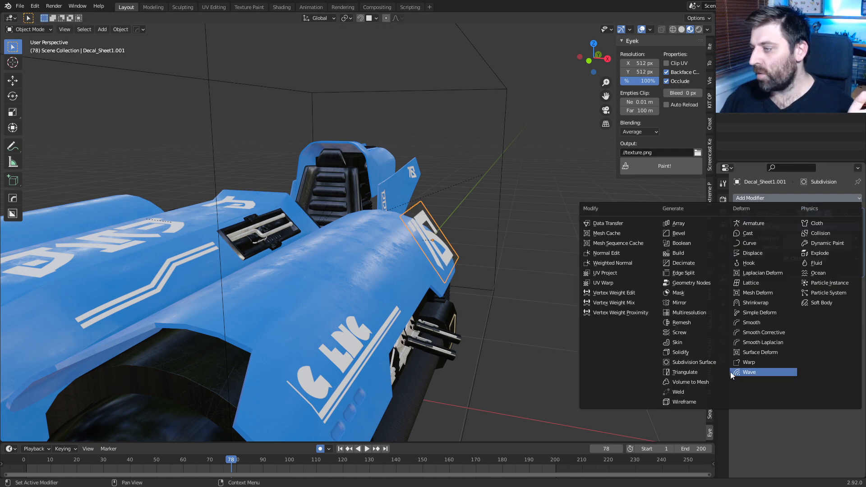
left_click(758, 304)
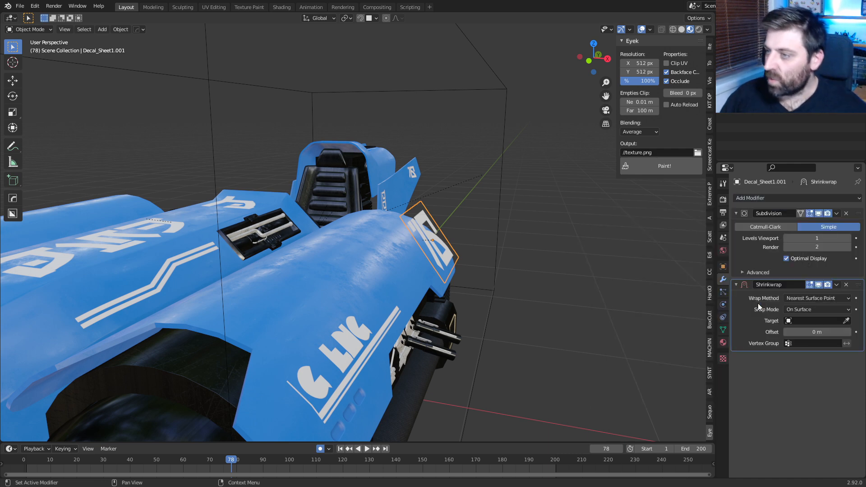
left_click(846, 321)
left_click(343, 263)
middle_click_drag(387, 270, 497, 289)
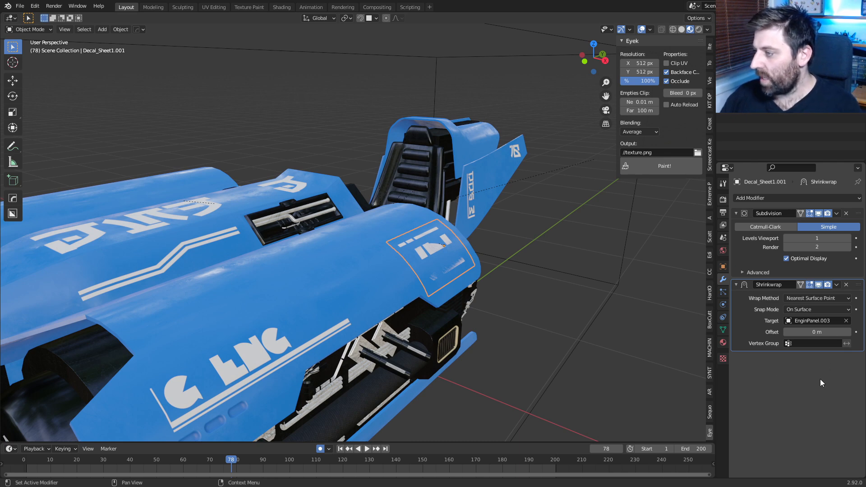
Set the decal's Shrinkwrap offset to 0.01 m
left_click(827, 333)
type("0.01")
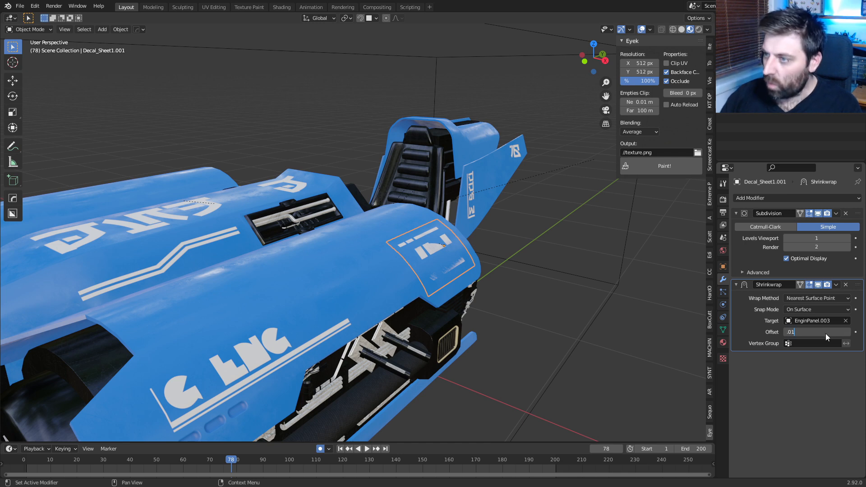
key("Return")
Set the Shrinkwrap offset to 0.002 m and check how the decal sits on the engine cover
left_click(826, 333)
key("ctrl+a")
type("0.002")
key("Return")
scroll(438, 361, "up", 2)
middle_click_drag(438, 356, 411, 360)
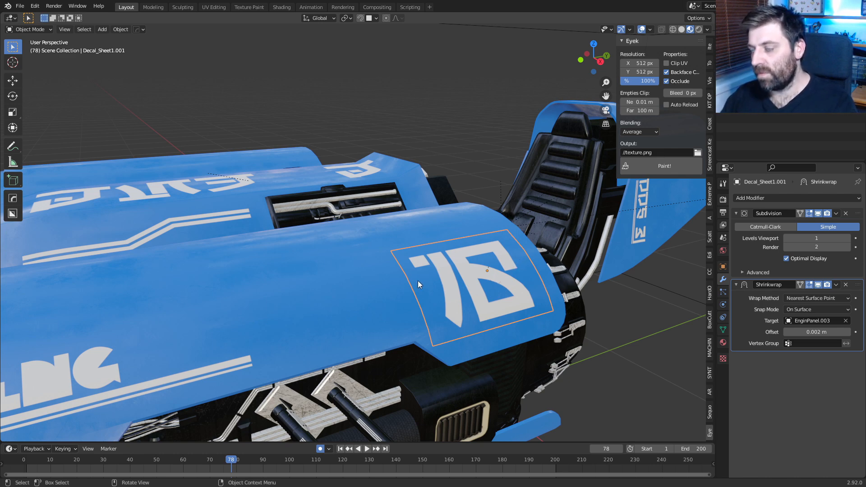
middle_click_drag(417, 280, 454, 288)
scroll(454, 288, "down", 1)
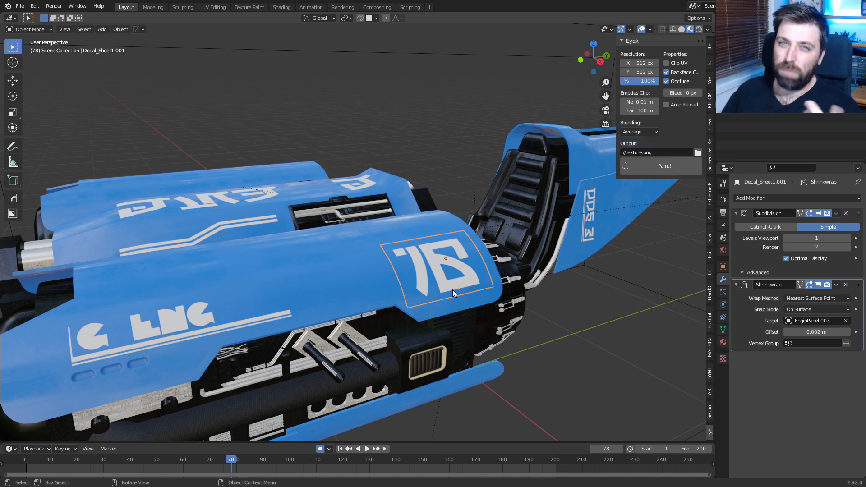
Add an image empty to the scene and load Decal_Manemade_Long_bw.png into it from the Decals folder
scroll(453, 289, "down", 5)
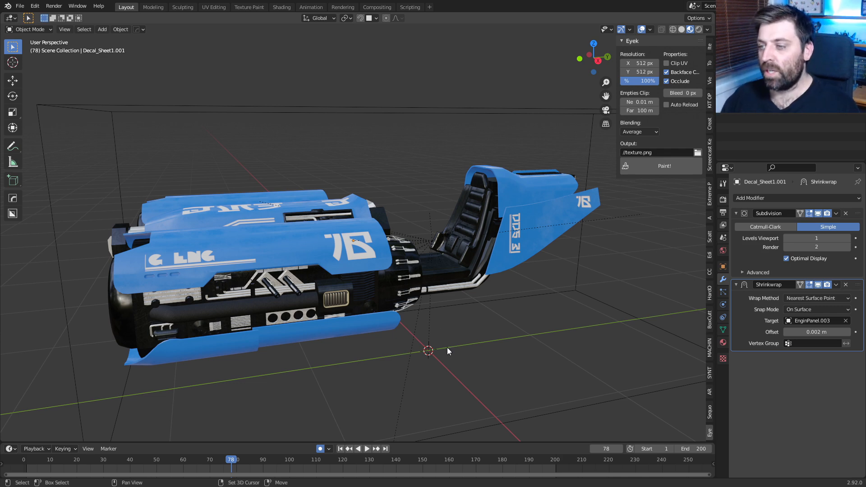
key("shift+a")
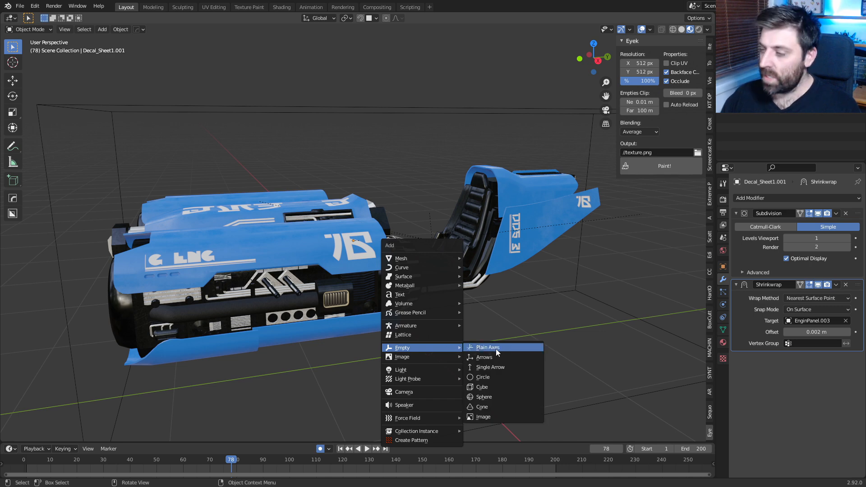
left_click(491, 416)
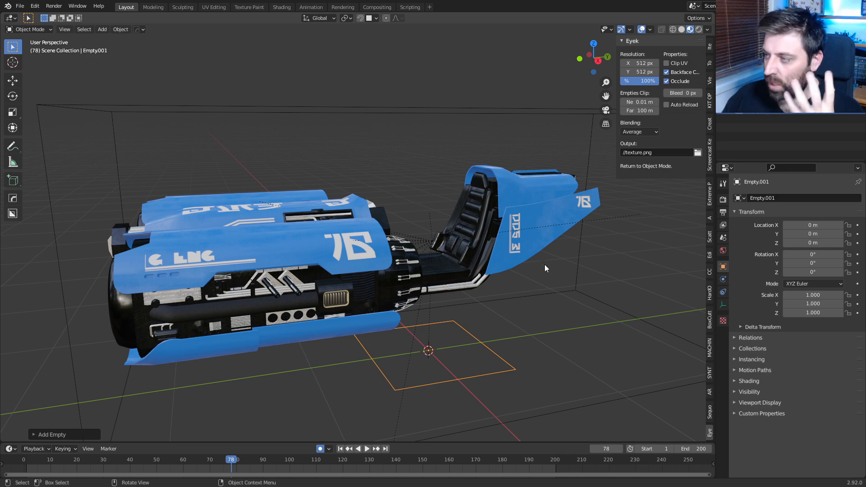
left_click(723, 305)
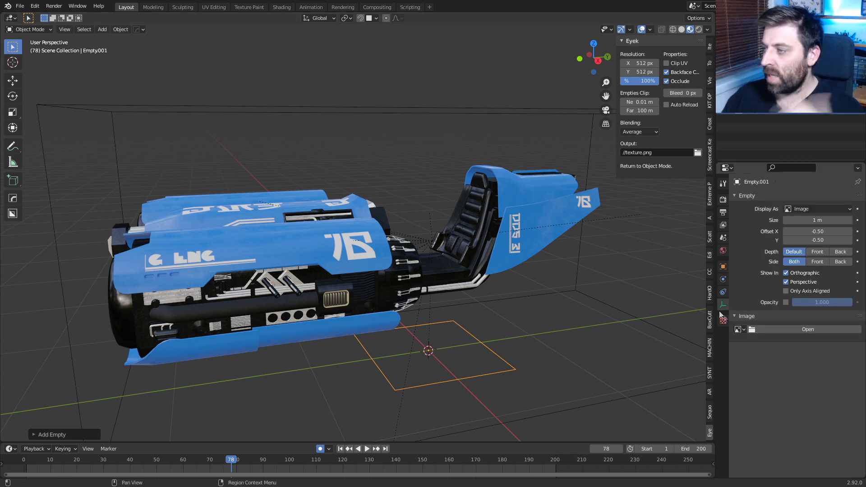
left_click(807, 336)
left_click(214, 322)
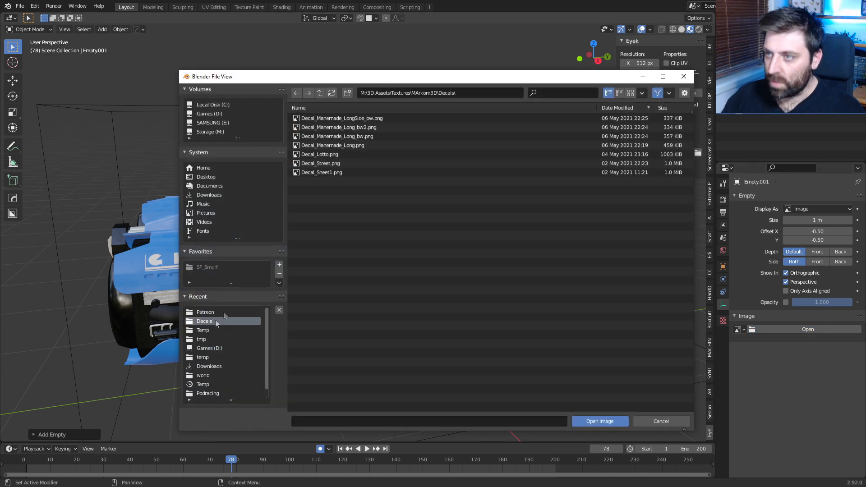
double_click(346, 137)
Rotate the Manemade image empty 90° about Z and move it onto the top of the engine cover beside the 76 decal
middle_click_drag(340, 337, 431, 381)
type("r")
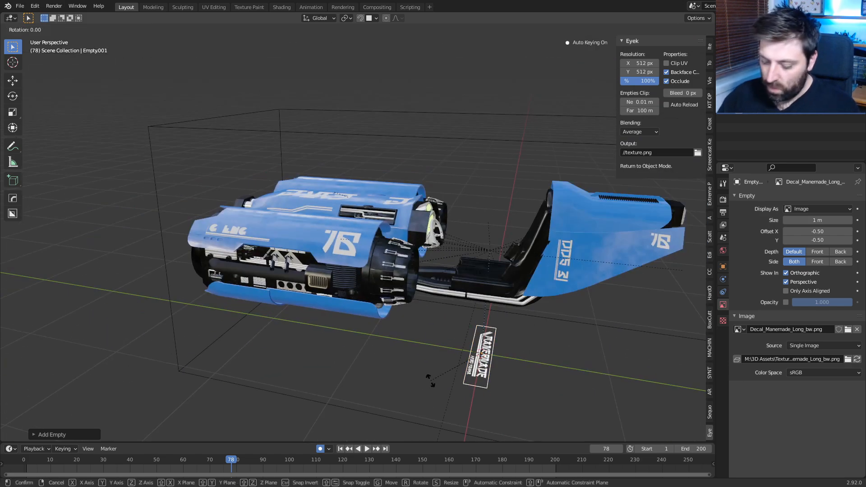
type("z90")
key("Return")
middle_click_drag(430, 381, 344, 356)
key("g")
left_click(387, 147)
Resize the Manemade image and tilt it about its local X axis to follow the slope of the engine cover
key("r")
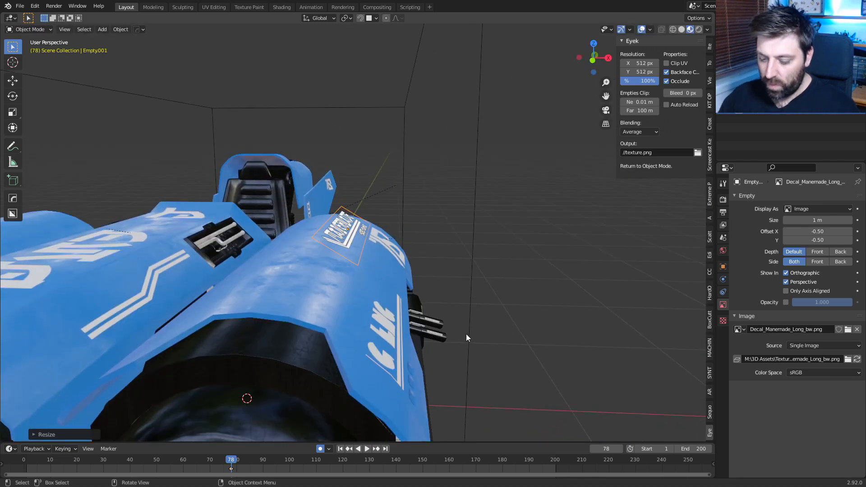
key("r")
key("y")
key("x")
key("x")
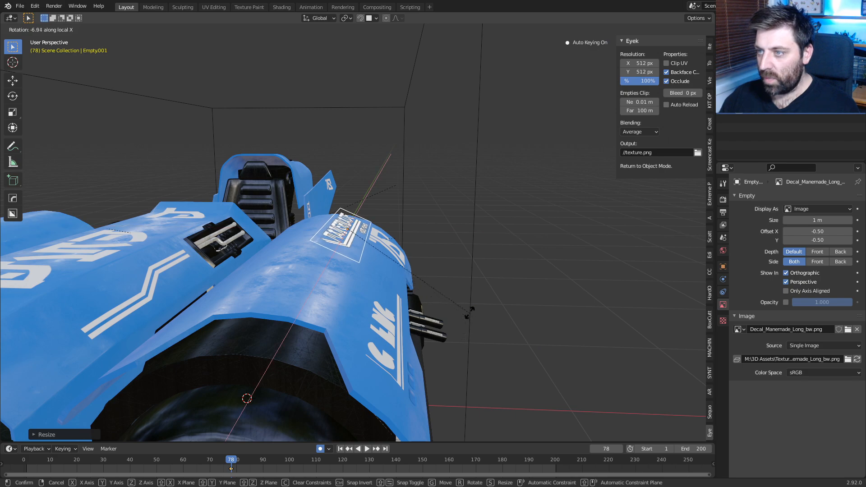
left_click(470, 311)
scroll(445, 323, "down", 3)
middle_click_drag(445, 323, 399, 340)
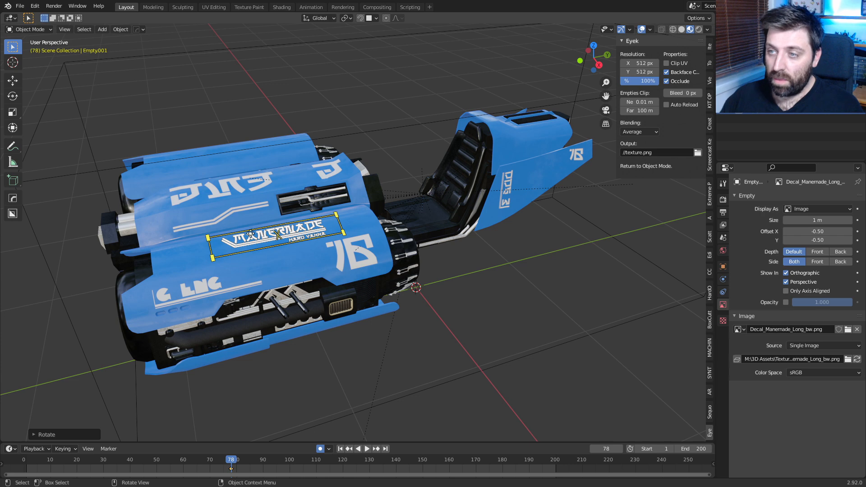
Paint the Manemade image onto the engine cover EnginPanel.003 with Eyek, using //texture.png as output
left_click(284, 270)
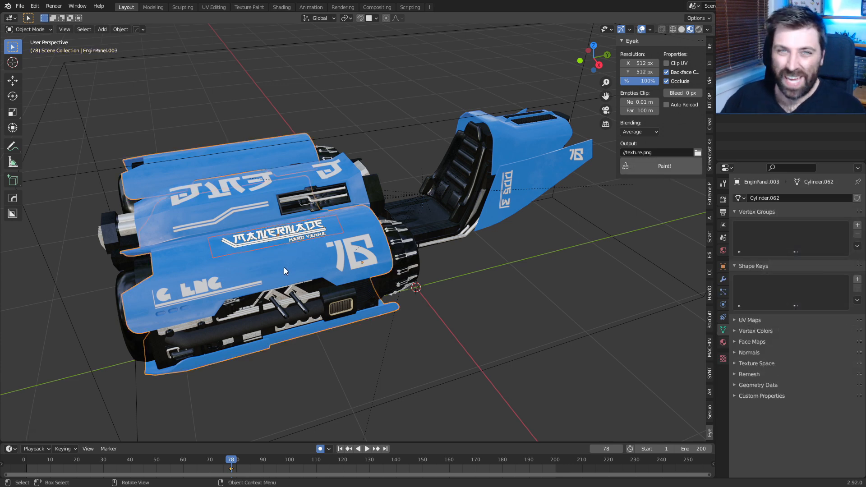
left_click(653, 164)
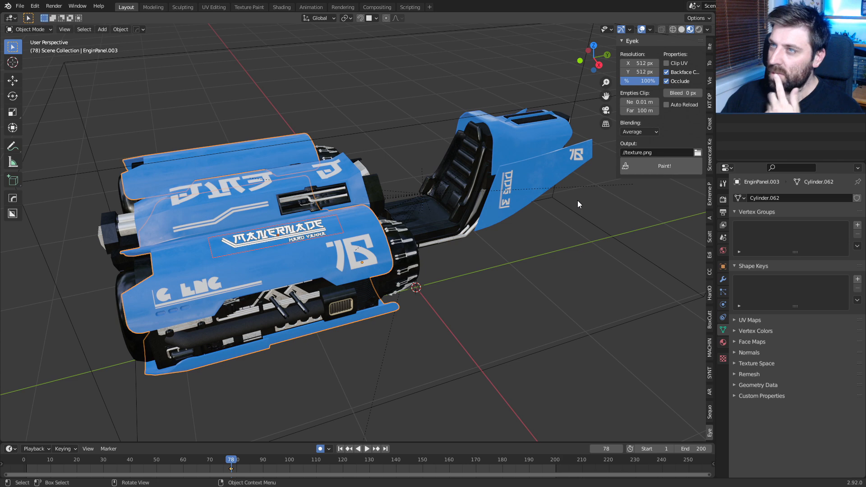
Switch to the Shading workspace and reposition the Material Output node of the Covers material to leave room before it
left_click(281, 6)
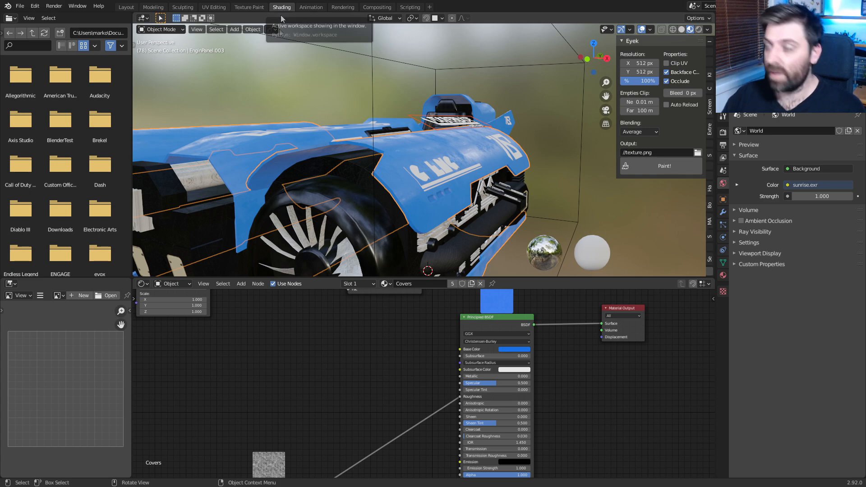
middle_click_drag(422, 186, 414, 211)
middle_click_drag(581, 350, 456, 409)
left_click_drag(576, 368, 589, 369)
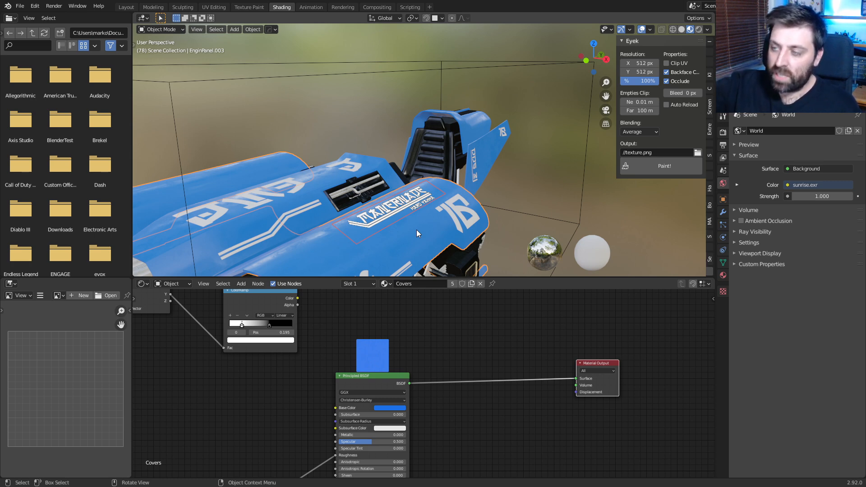
middle_click_drag(402, 309, 399, 333)
Add an Image Texture node to the Covers material and load texture.png from the Patreon folder
key("shift+a")
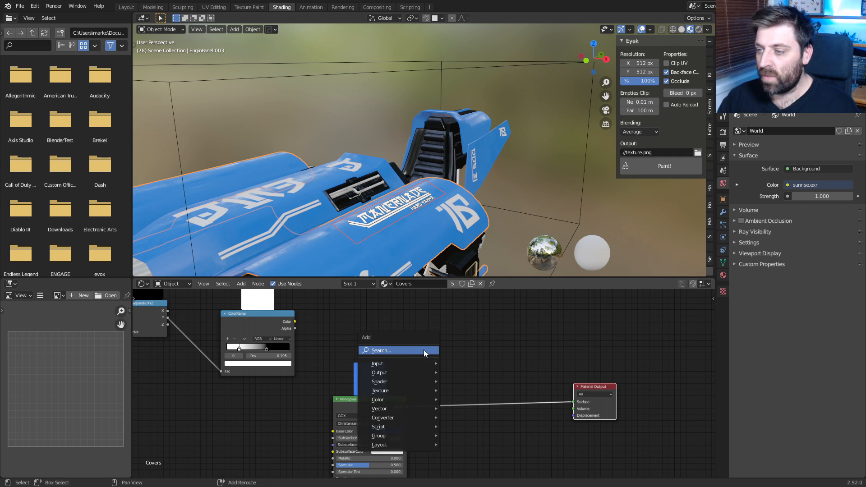
left_click(424, 350)
type("image")
key("Return")
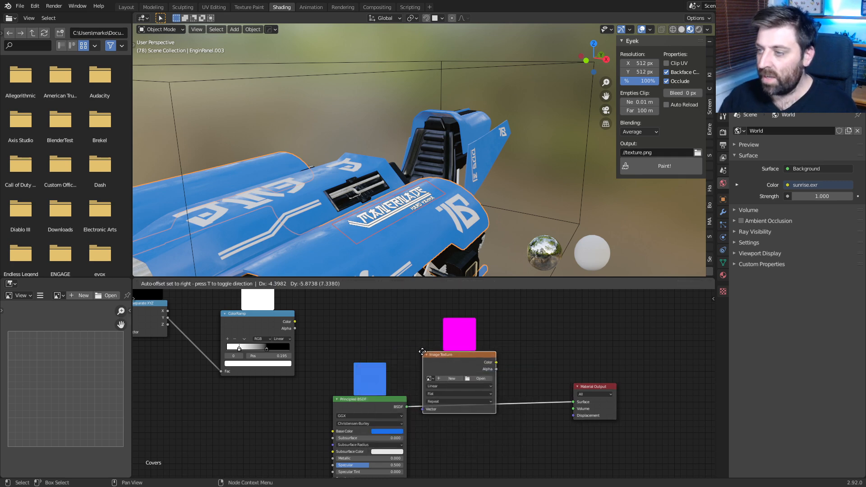
left_click(366, 305)
left_click(422, 332)
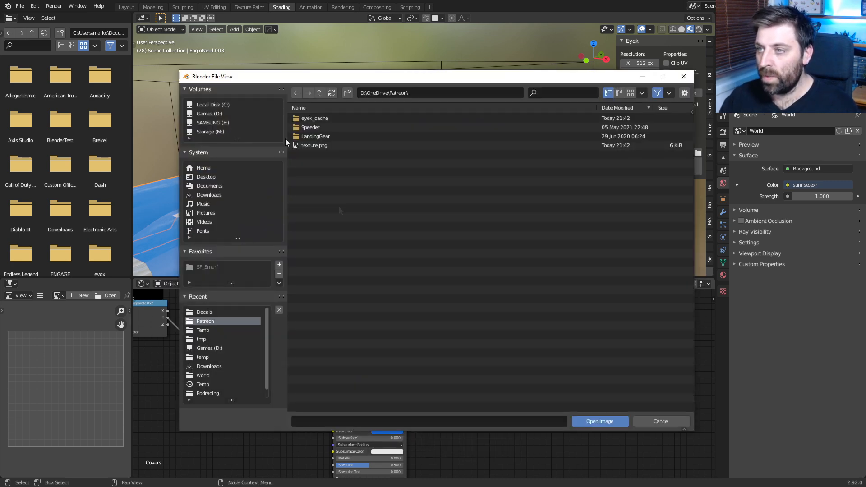
double_click(331, 145)
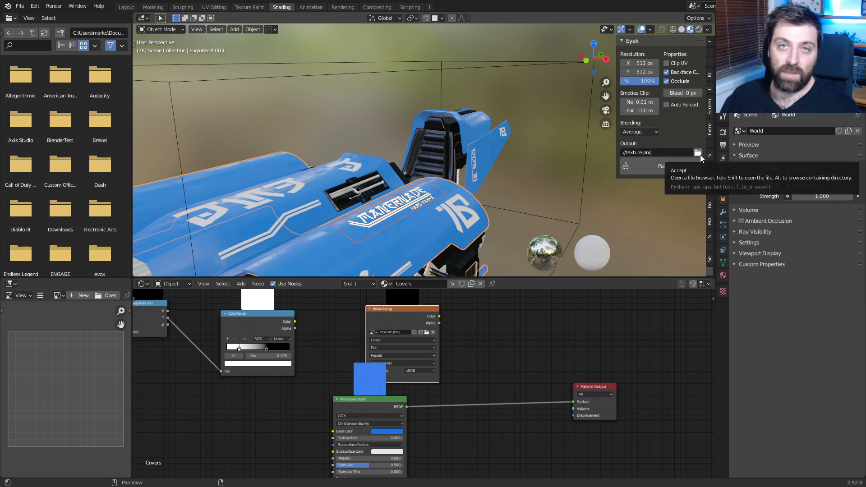
Add a Diffuse BSDF node beside the texture.png node and feed it with the texture's Color output
middle_click_drag(472, 349, 417, 383)
left_click_drag(362, 346, 354, 332)
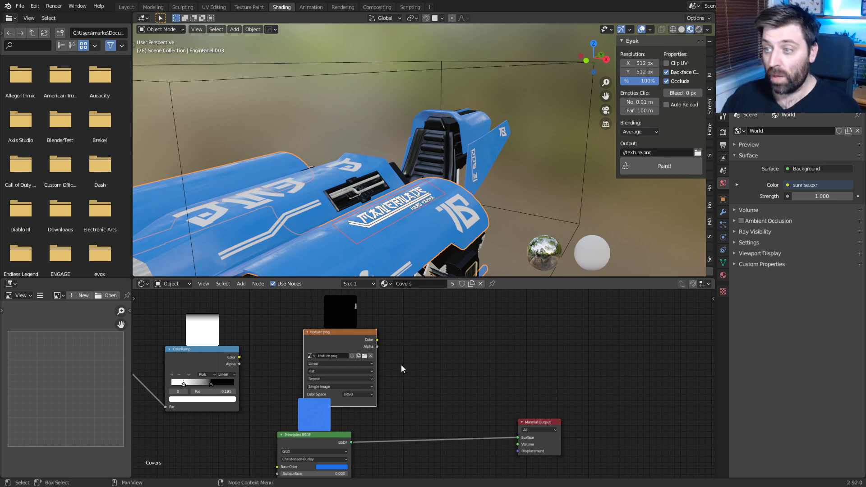
left_click_drag(378, 346, 369, 333)
key("shift+a")
left_click(402, 327)
type("dif")
key("Return")
left_click(402, 329)
left_click_drag(369, 327, 430, 319)
Insert a Mix Shader before the Material Output, with the texture's Alpha as factor, blending the Principled BSDF with the Diffuse BSDF
key("shift+a")
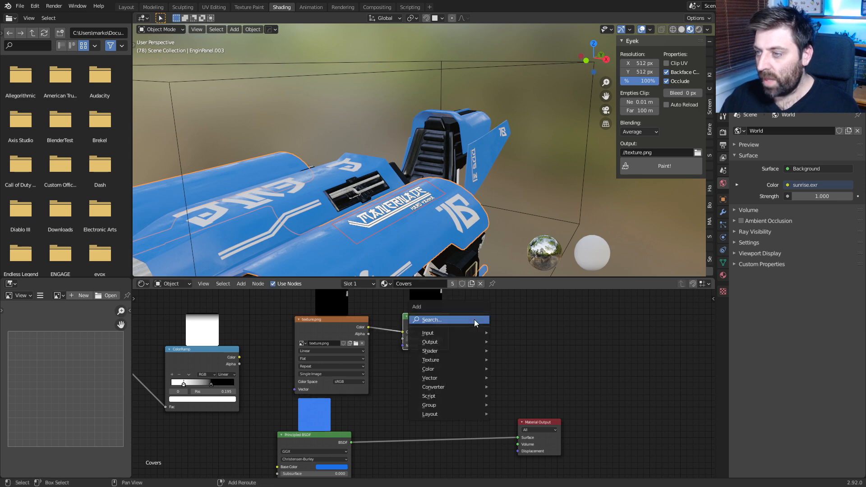
left_click(475, 320)
type("mix")
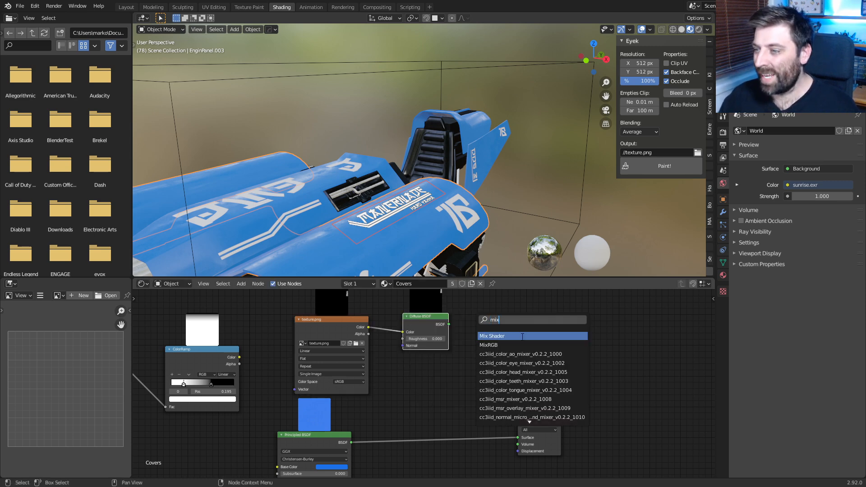
key("Return")
left_click(481, 424)
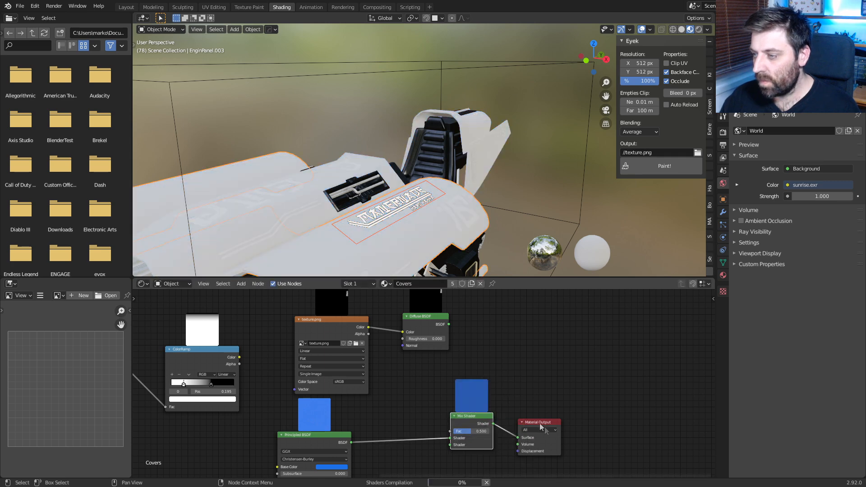
left_click_drag(481, 421, 496, 404)
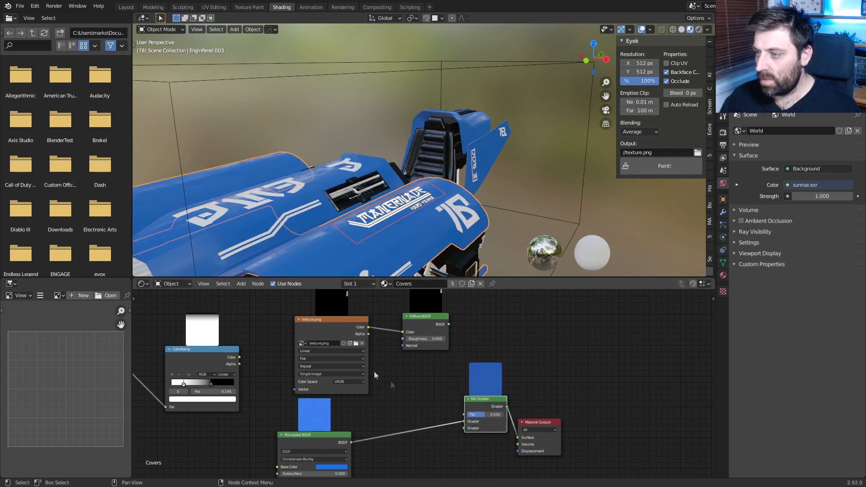
left_click_drag(369, 334, 464, 415)
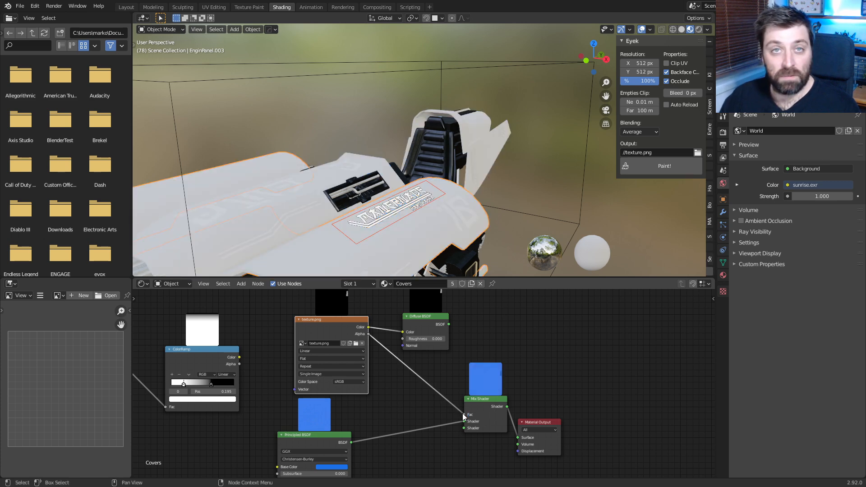
left_click_drag(449, 325, 467, 428)
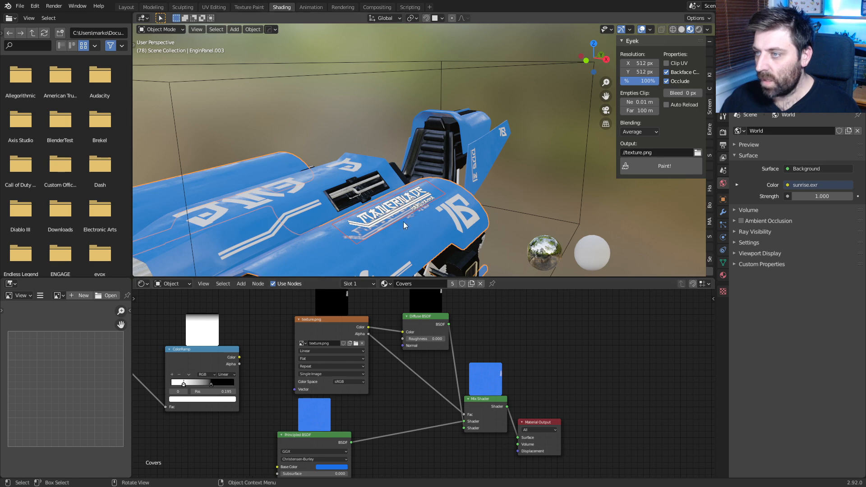
Hide the Manemade image empty and examine the decal painted on the engine cover
left_click(396, 206)
scroll(411, 237, "up", 5)
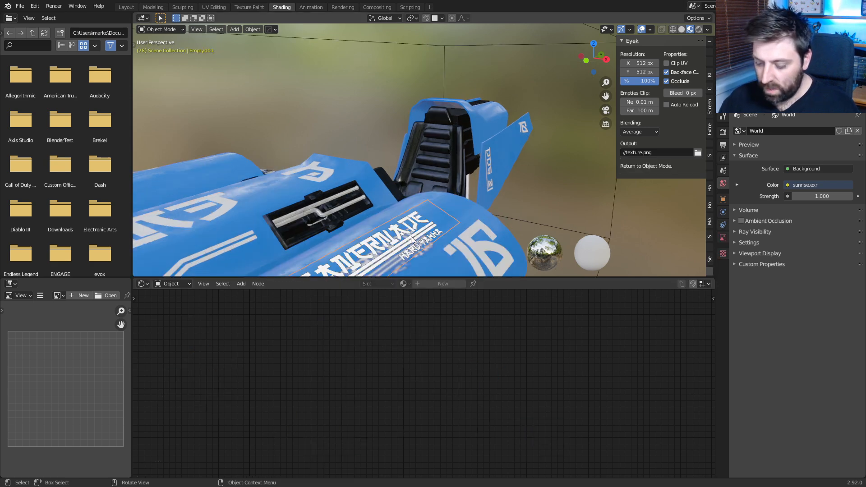
scroll(434, 177, "up", 3)
middle_click_drag(405, 253, 351, 188, "shift")
scroll(435, 177, "down", 8)
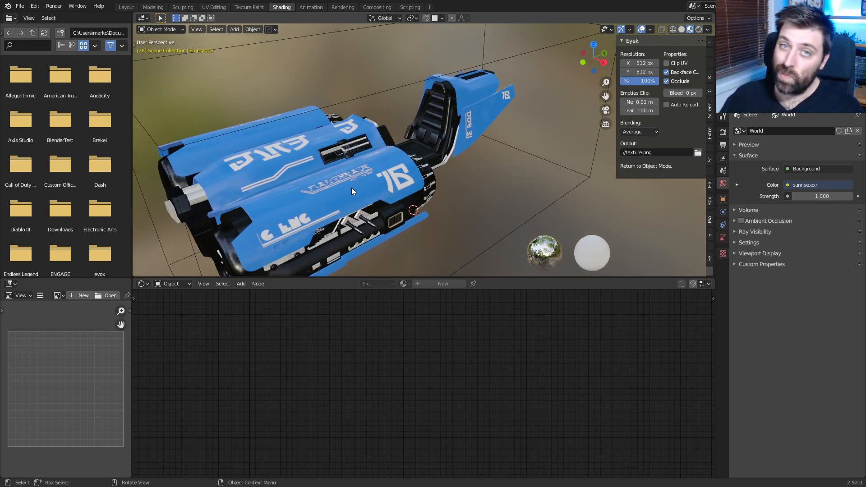
Set the Eyek texture resolution to 2048 by 2048 px
left_click(639, 63)
type("2048")
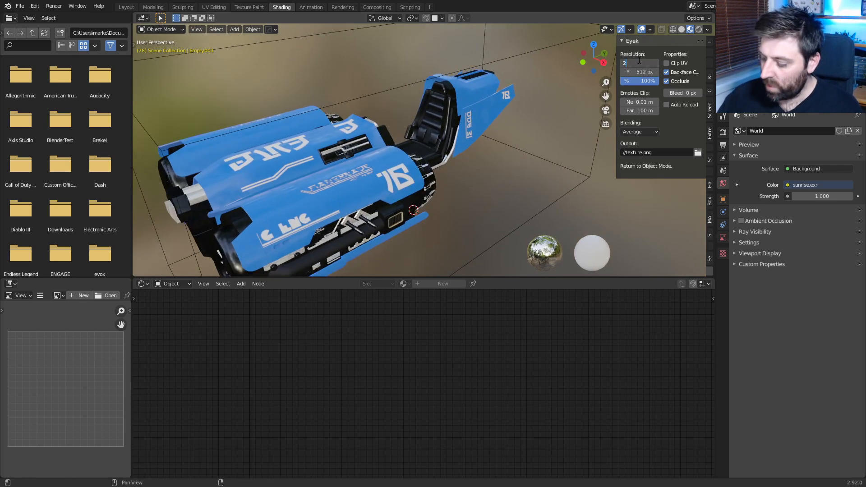
key("Tab")
type("2048")
key("Return")
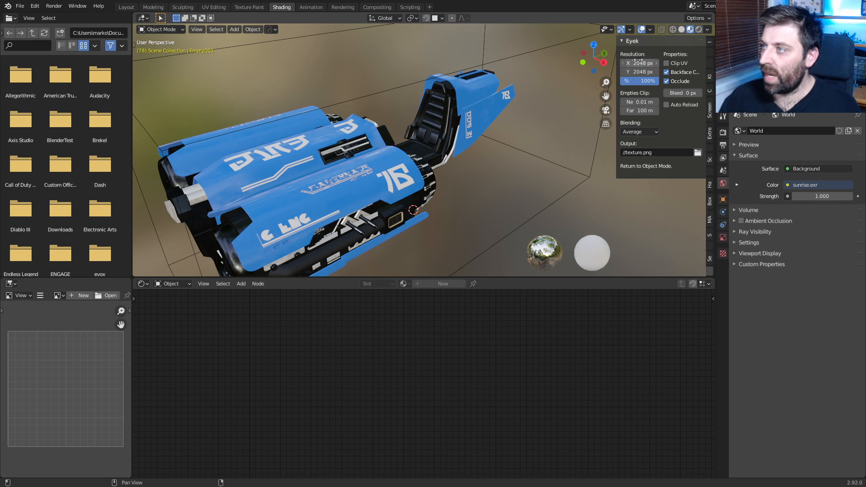
Unhide the Manemade image empty, paint it onto the engine panel at the new resolution, and hide the empty again
left_click(343, 176)
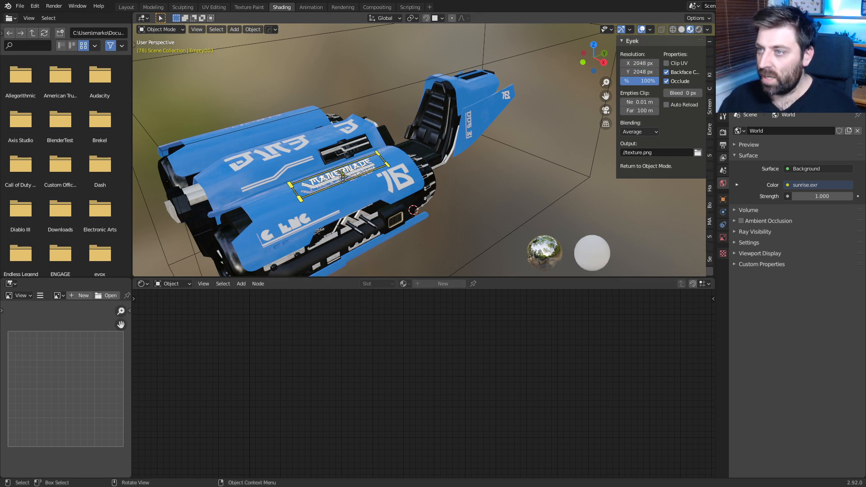
left_click(275, 208)
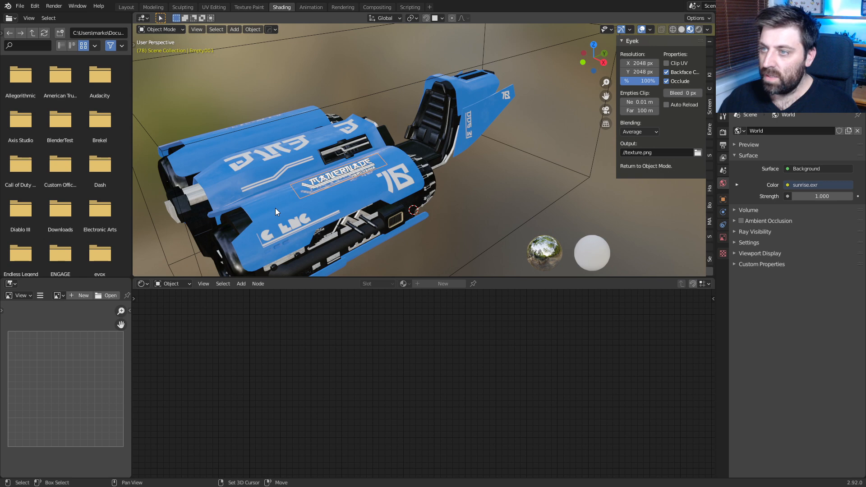
left_click(662, 165)
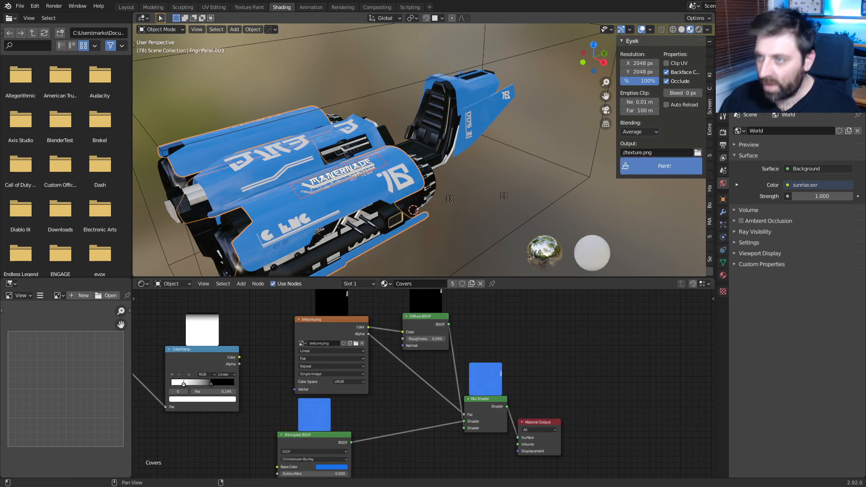
left_click(343, 175)
key("h")
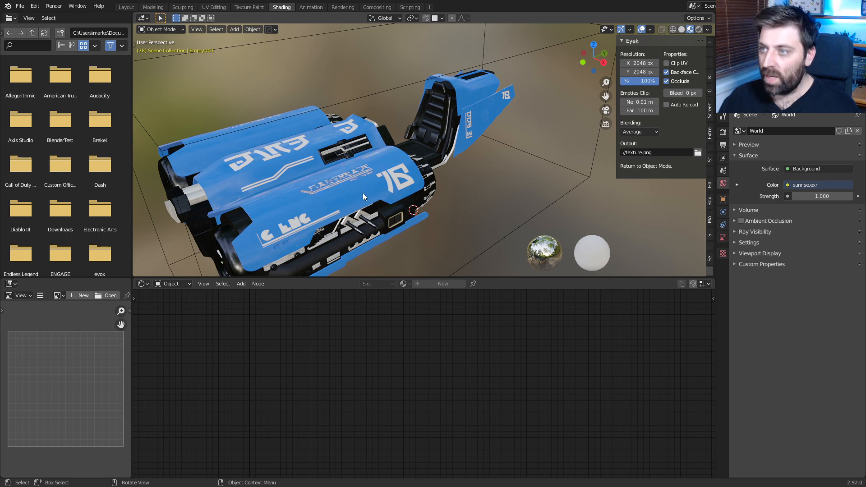
Enable Auto Reload in Eyek and repaint the Manemade decal onto the engine panel
middle_click_drag(360, 201, 372, 187, "shift")
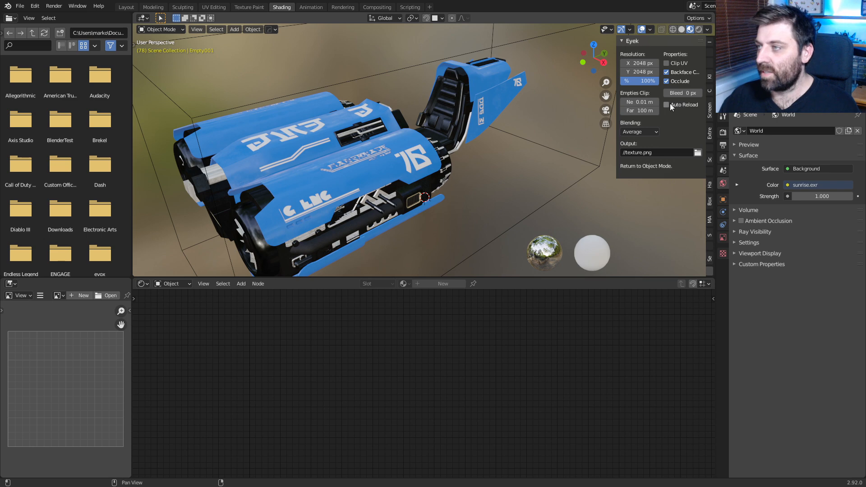
left_click(357, 163)
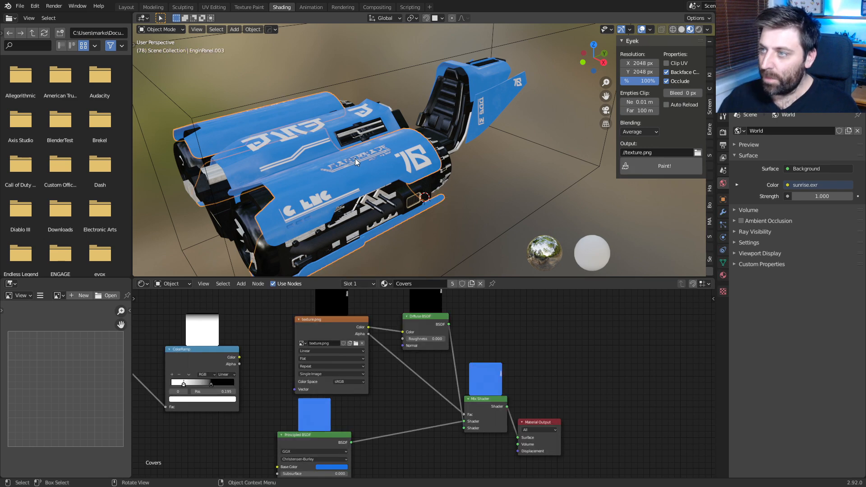
left_click(646, 166)
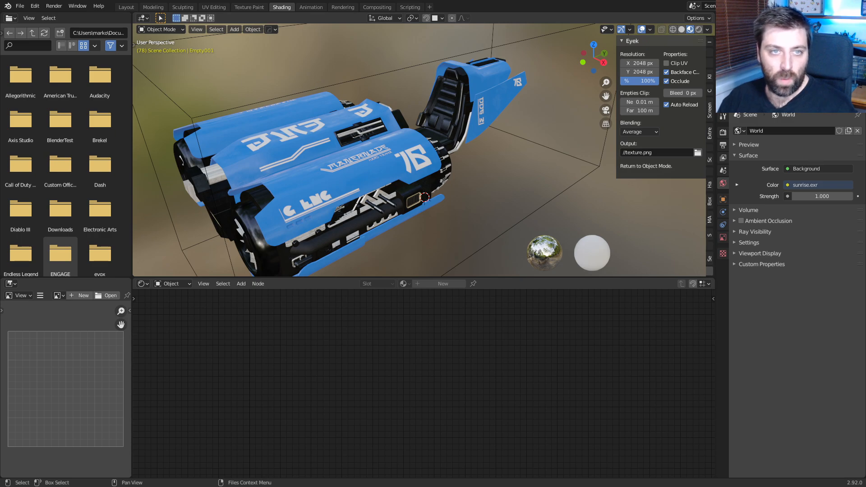
Open texture.png from the Patreon folder in the photo viewer to examine the painted decal, and close it
key("alt+Tab")
scroll(315, 334, "down", 3)
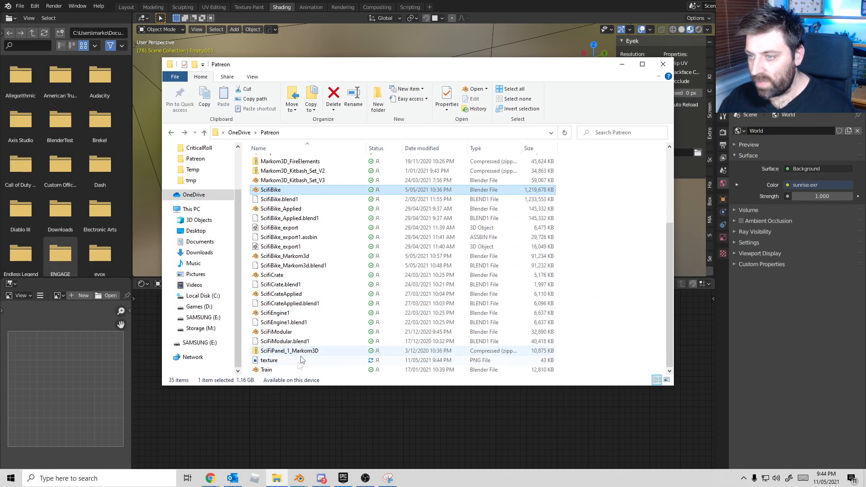
double_click(298, 361)
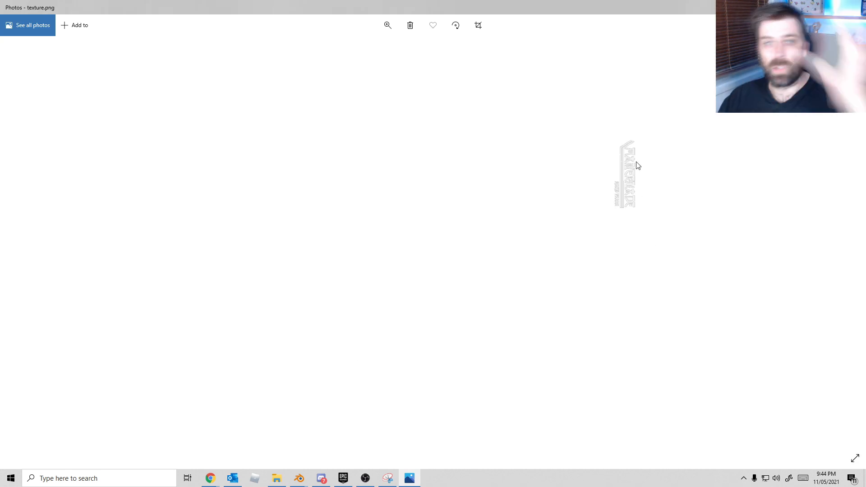
left_click(855, 7)
left_click(629, 60)
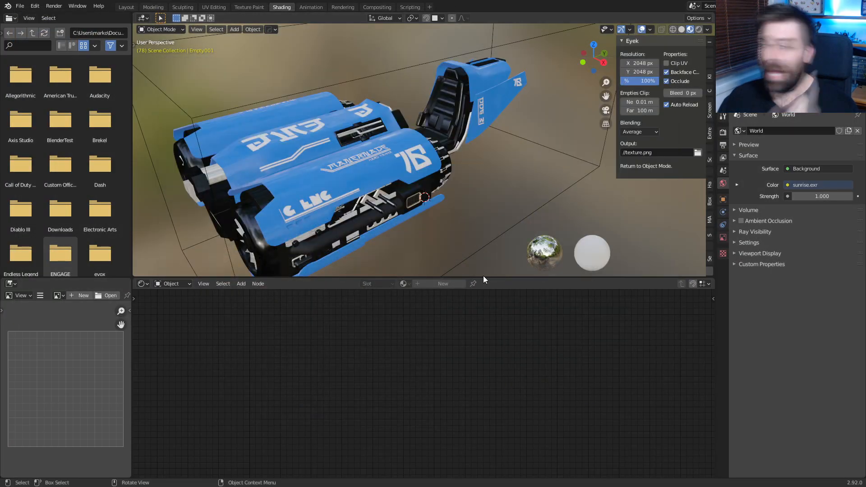
Select the engine panel and examine its mesh and the decal on the mirrored side
left_click(353, 183)
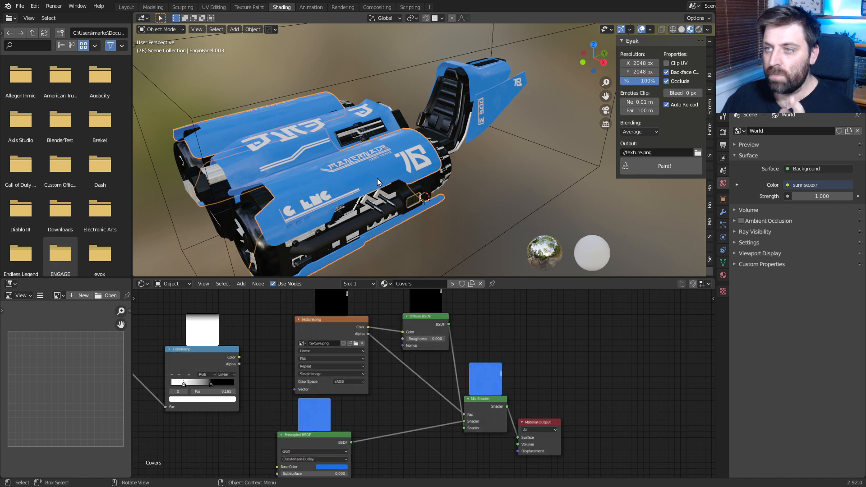
key("Tab")
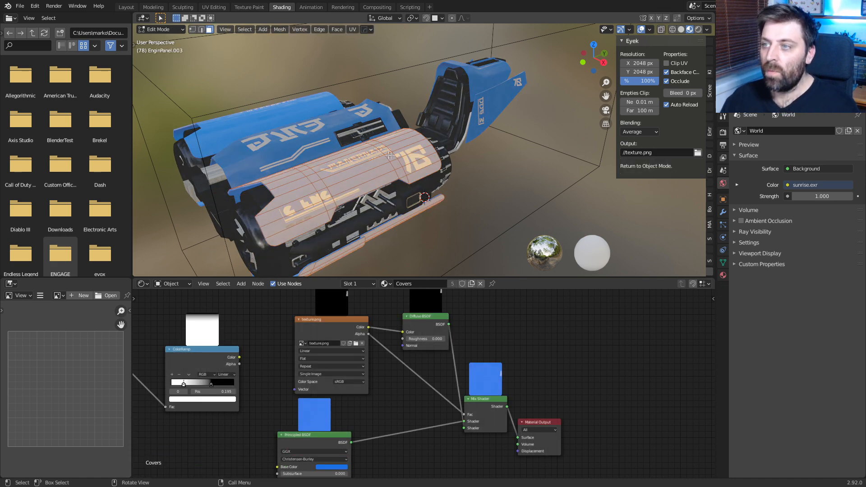
key("Tab")
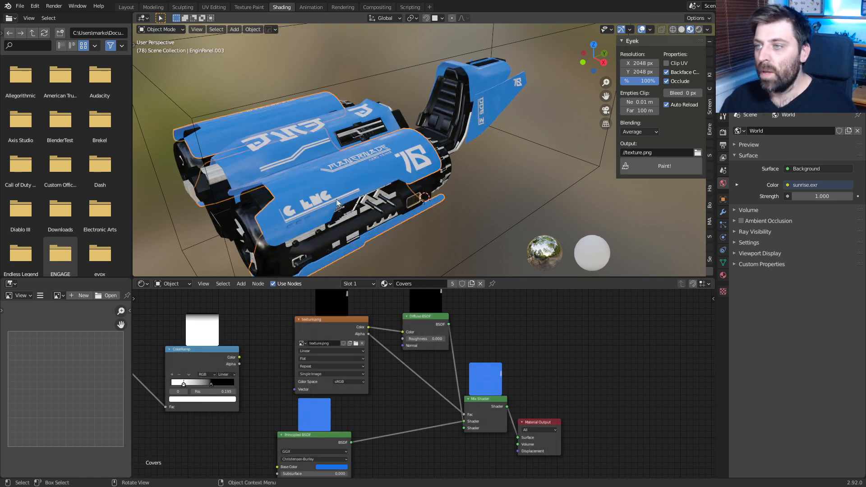
middle_click_drag(335, 168, 378, 169)
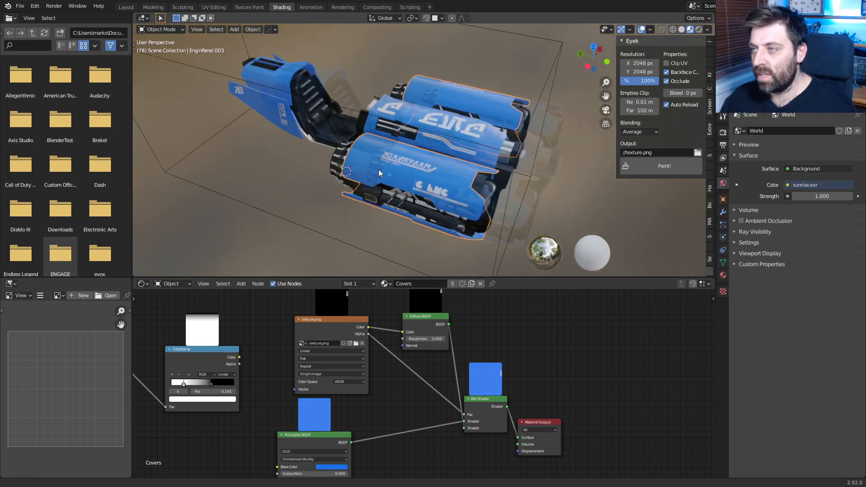
scroll(429, 186, "up", 4)
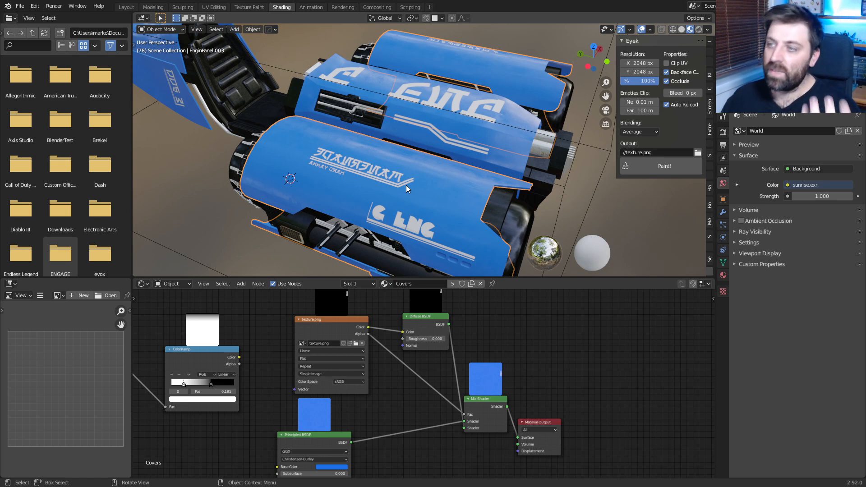
Expand the Mirror modifier's Data settings on the engine panel, try Mirror U and V separately and together, and enable Flip UDIM
left_click(722, 213)
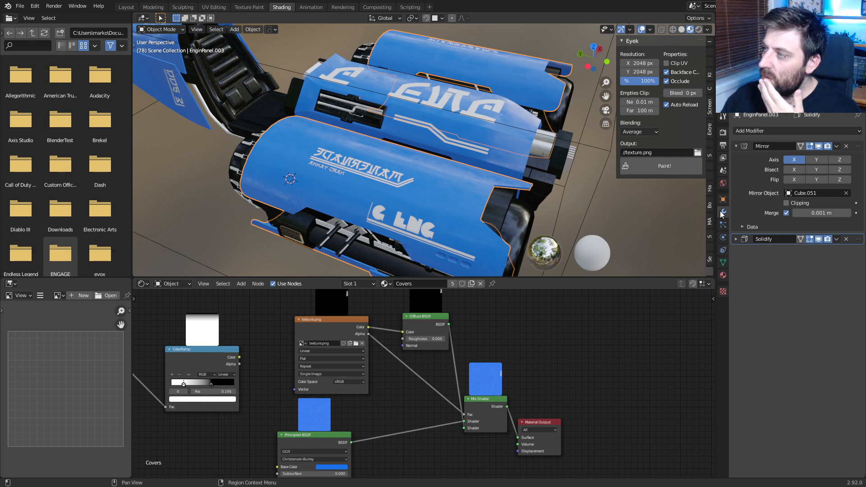
left_click(743, 227)
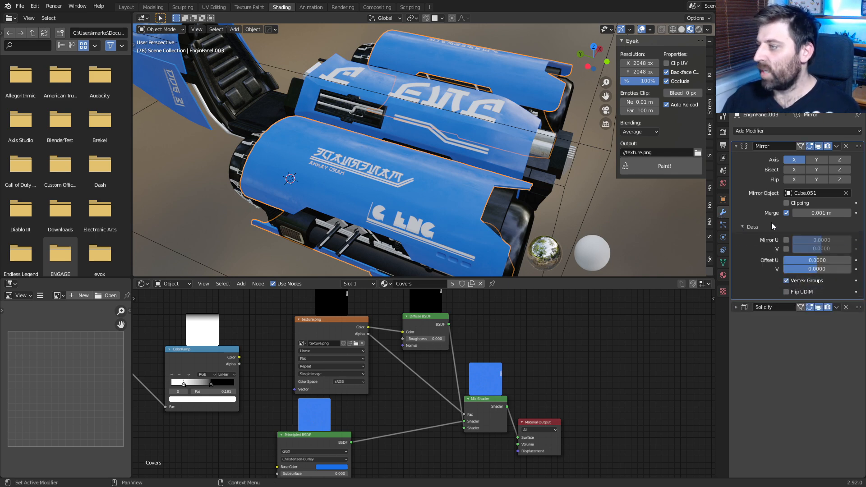
left_click(787, 240)
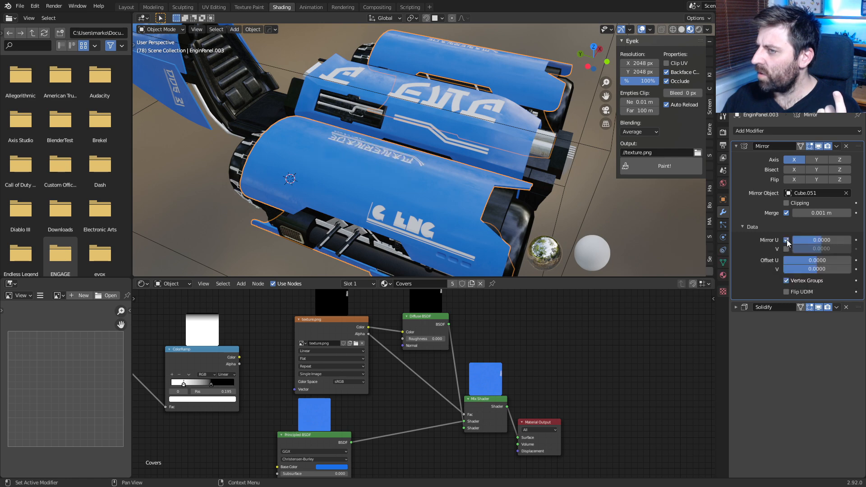
left_click(788, 242)
left_click(788, 248)
left_click(788, 249)
left_click(787, 240)
middle_click_drag(519, 216, 480, 196)
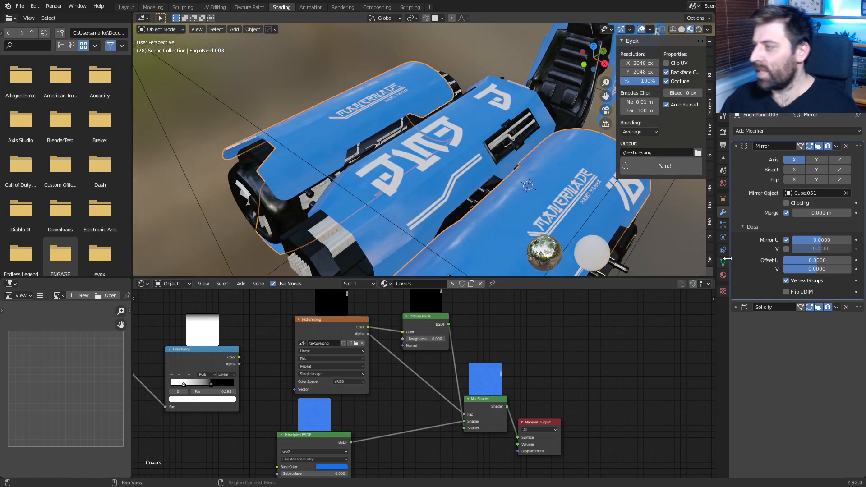
left_click(786, 249)
middle_click_drag(260, 158, 350, 171)
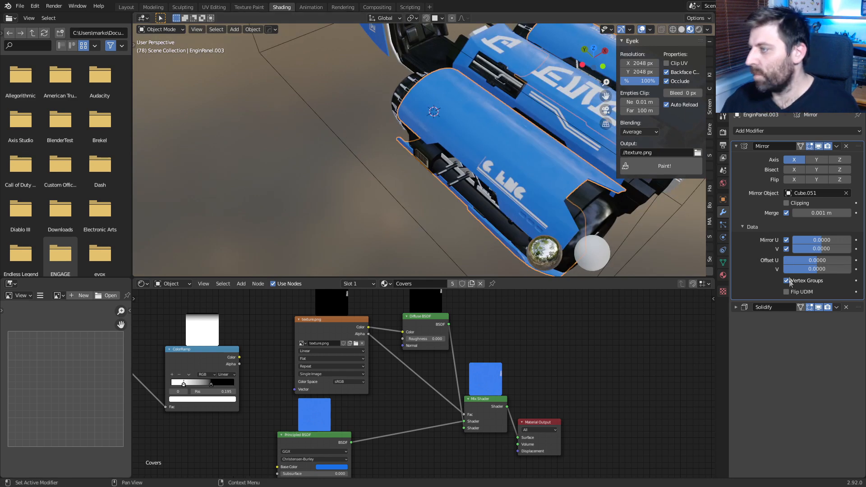
left_click(787, 293)
Disable Mirror U and keep only Mirror V enabled in the engine panel's Mirror modifier
left_click(786, 250)
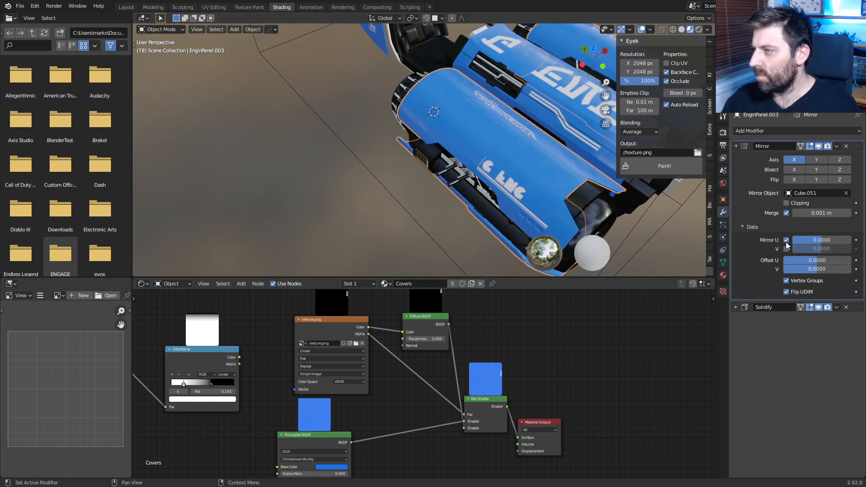
left_click(786, 240)
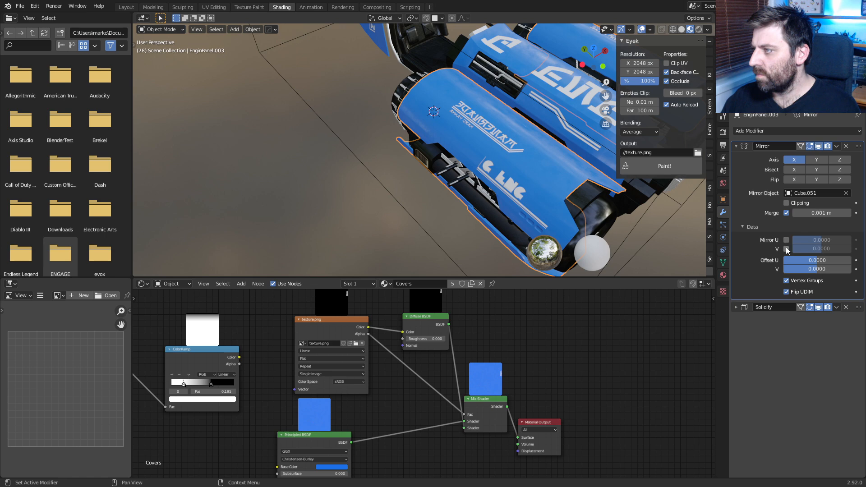
left_click(787, 249)
left_click(787, 249)
left_click(786, 250)
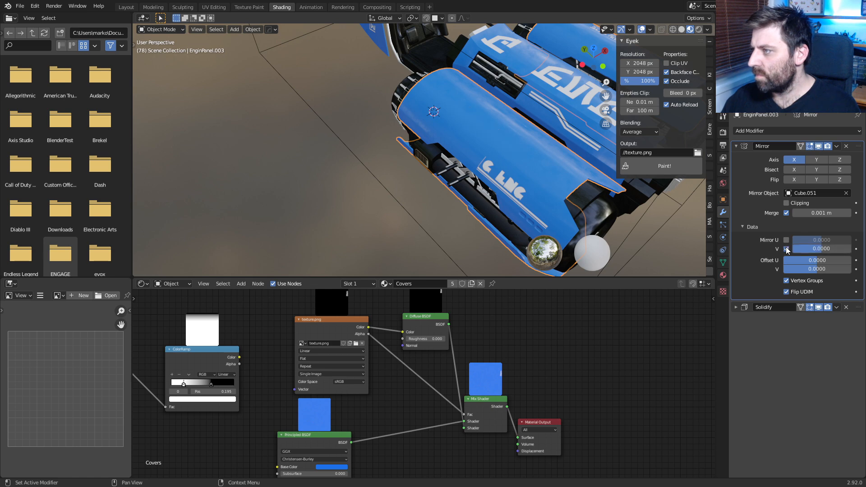
left_click(787, 251)
left_click(787, 249)
Adjust the Mirror V offset to 0.3182 to position the decal on the mirrored engine panel
mouse_move(805, 251)
left_mouse_down()
mouse_move(841, 249)
mouse_move(815, 249)
left_mouse_up()
middle_click_drag(600, 212, 496, 203)
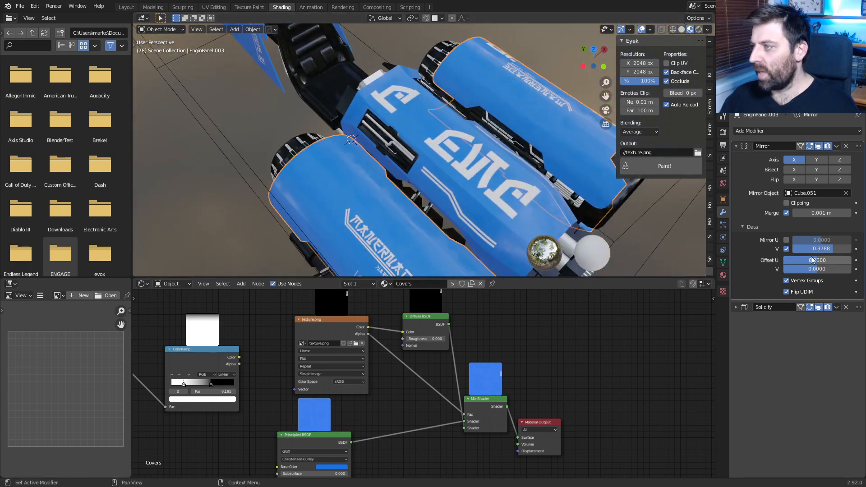
left_click_drag(833, 249, 829, 249)
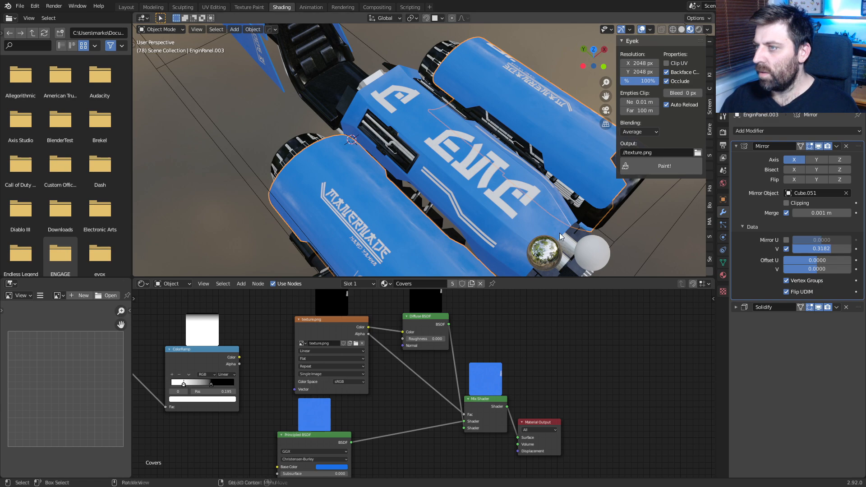
middle_click_drag(478, 231, 432, 225)
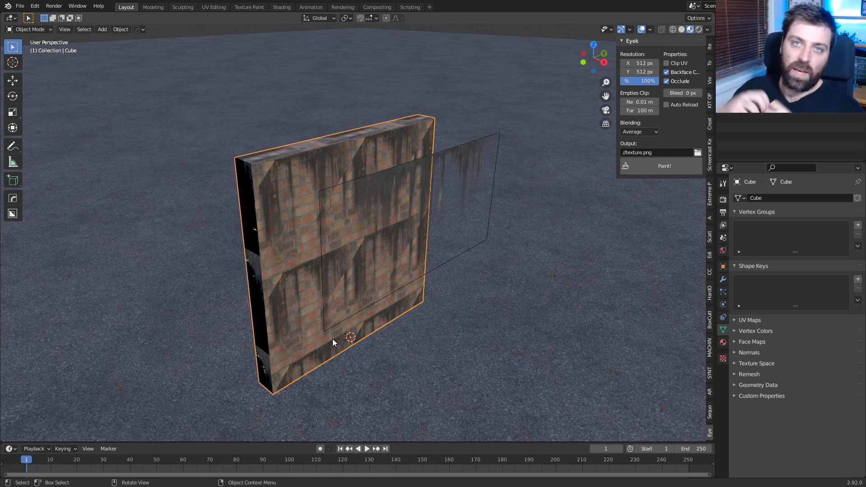
Open the brick wall in the UV Editing workspace, make UVMap its active UV map, and return to Object Mode
left_click(214, 6)
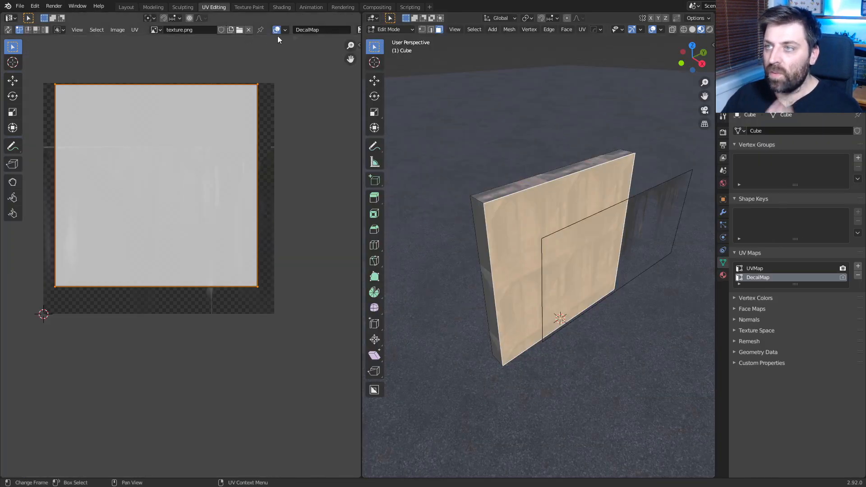
left_click(325, 29)
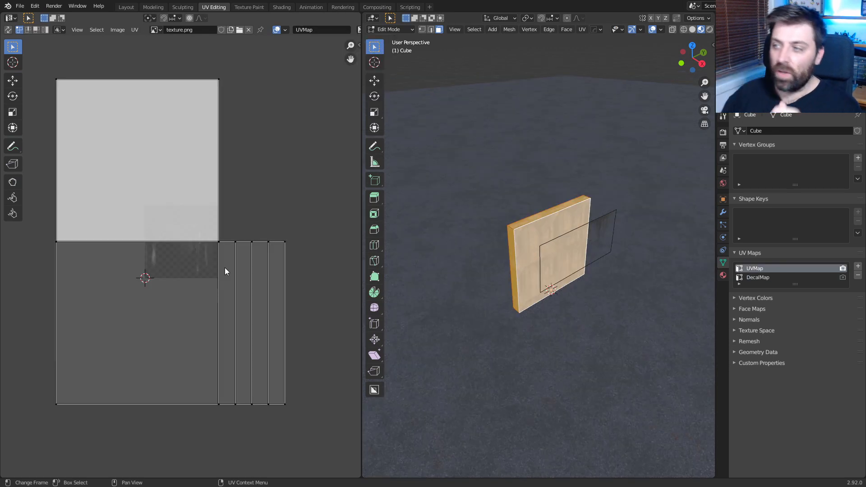
key("Tab")
scroll(537, 231, "up", 6)
middle_click_drag(510, 243, 452, 209)
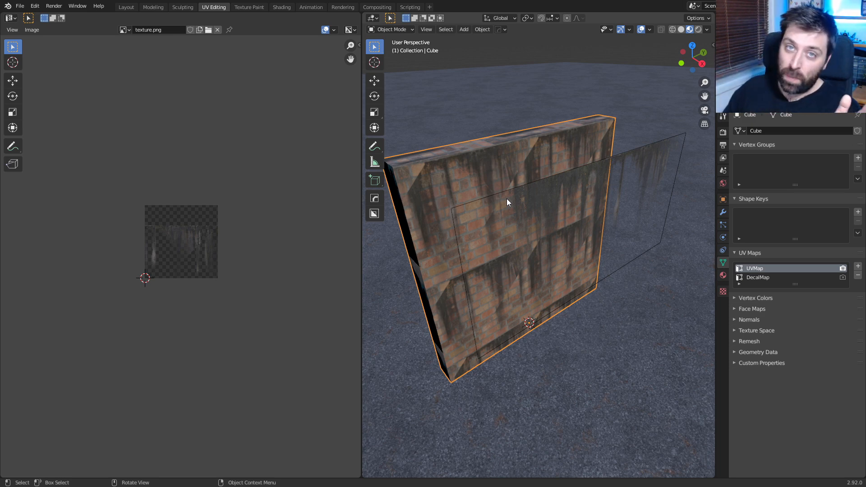
Unwrap the brick wall's UVMap with Smart UV Project and return to Object Mode
key("Tab")
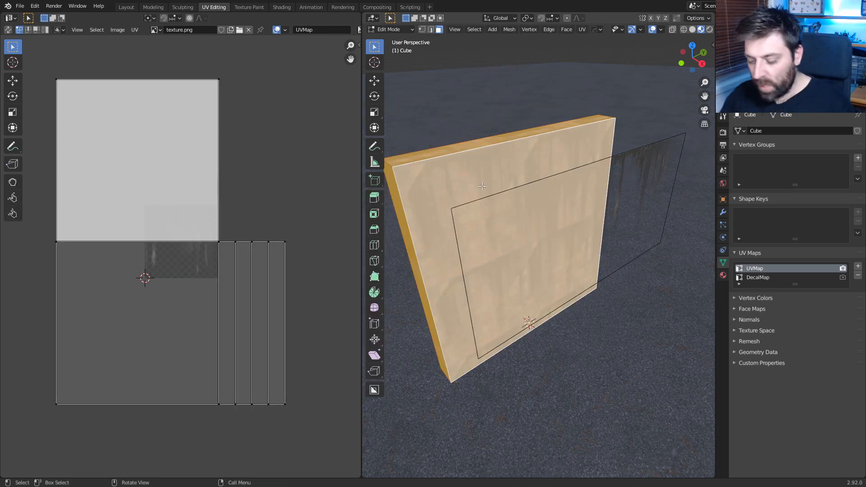
key("u")
left_click(481, 186)
left_click(473, 261)
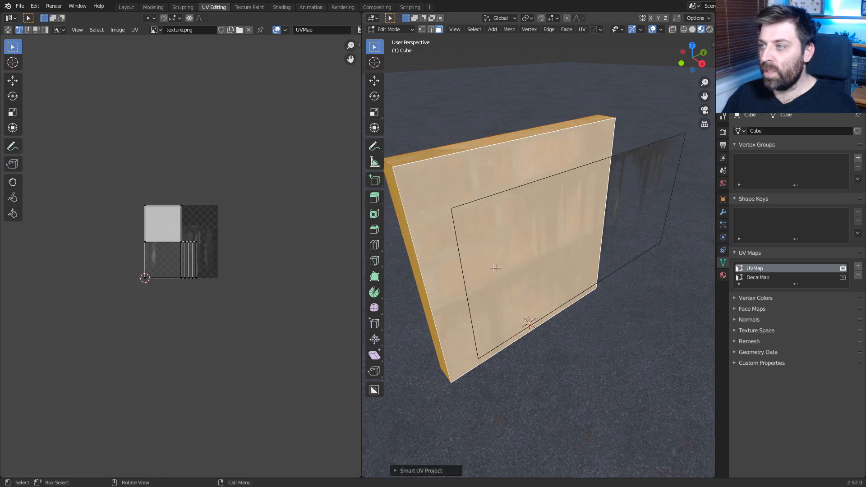
key("Tab")
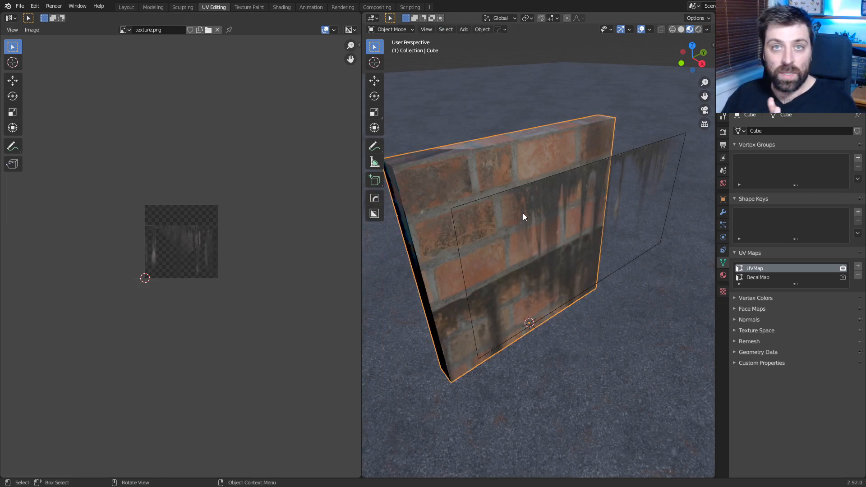
Select the grunge decal image and the brick wall, enable Auto Reload, and paint the decal onto the wall with Eyek
left_click(279, 7)
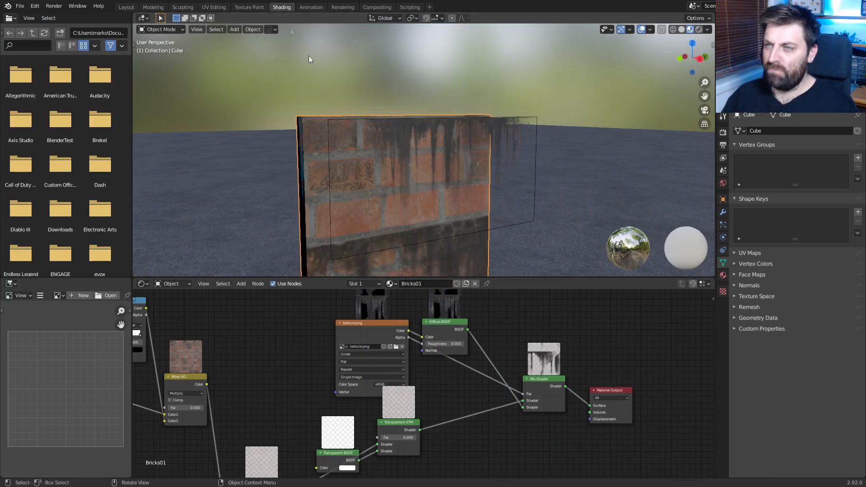
left_click(329, 185)
left_click(324, 187, "shift")
left_click(126, 6)
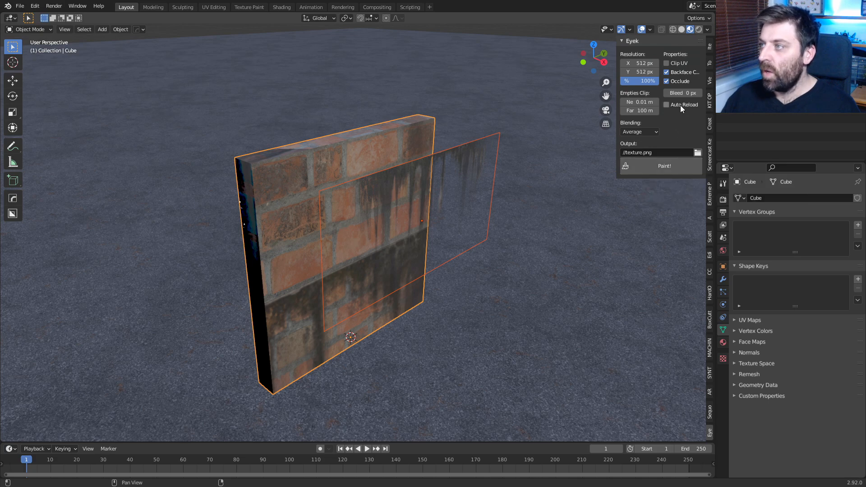
left_click(650, 166)
middle_click_drag(473, 216, 416, 227)
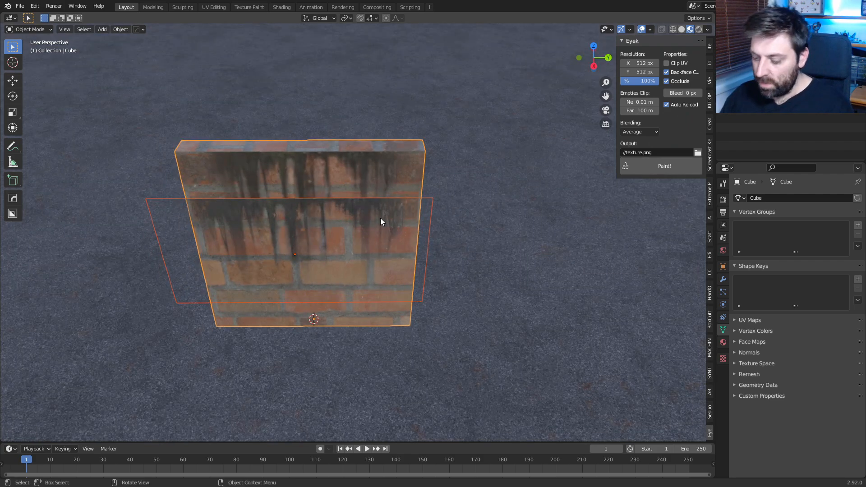
Delete the grunge decal image empty in front of the brick wall and inspect the painted stains up close
left_click(350, 244)
key("Delete")
middle_click_drag(348, 222, 387, 209)
scroll(387, 209, "up", 4)
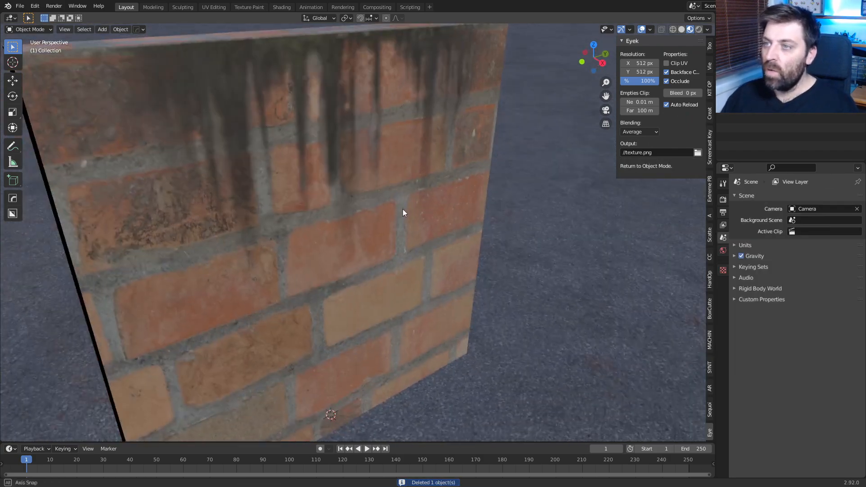
scroll(402, 209, "down", 1)
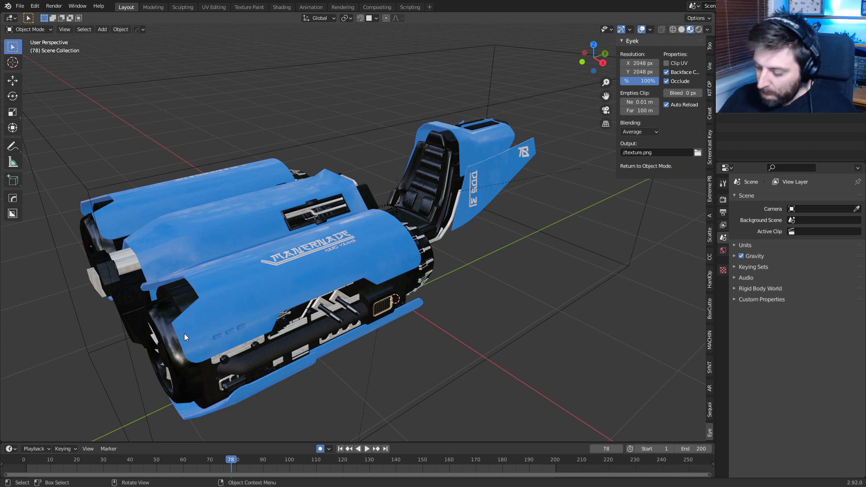
Add an image empty to the speeder scene in top orthographic view
key("KP_7")
scroll(320, 265, "down", 1)
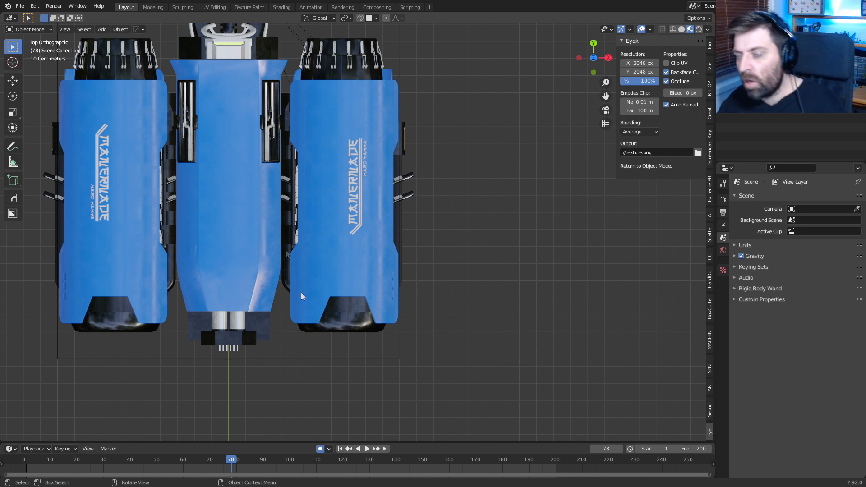
key("shift+a")
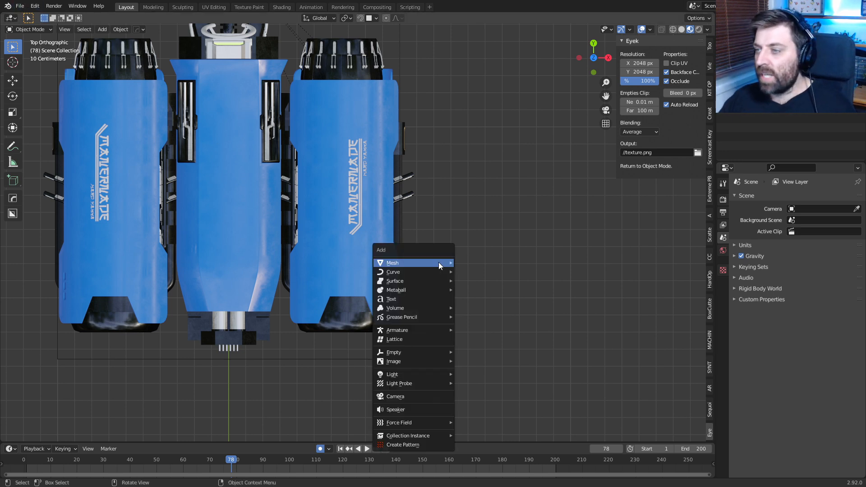
mouse_move(433, 352)
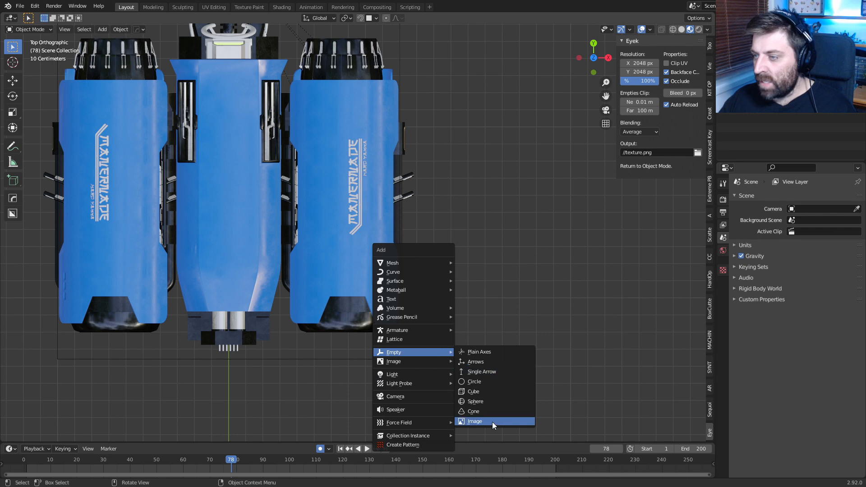
left_click(475, 421)
scroll(438, 288, "down", 4)
scroll(433, 276, "up", 2)
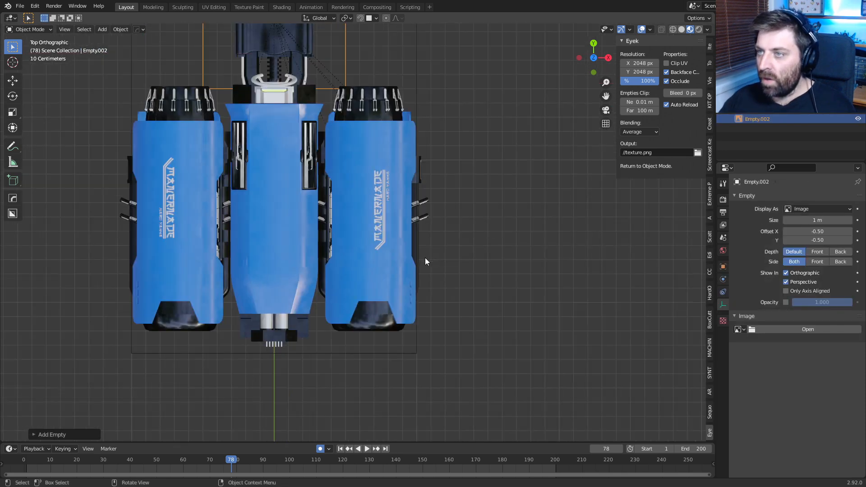
Load Decal_Grunge_Leaking_A.TGA from the Grunge textures folder into the new image empty
left_click(826, 330)
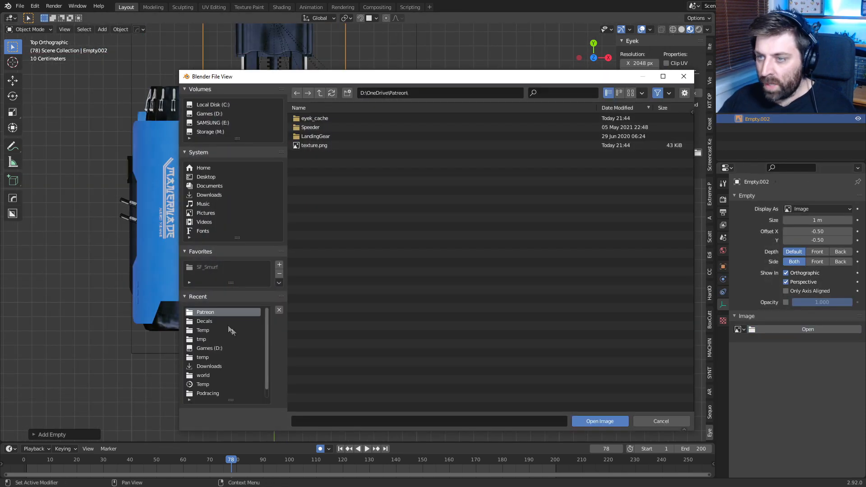
left_click(221, 320)
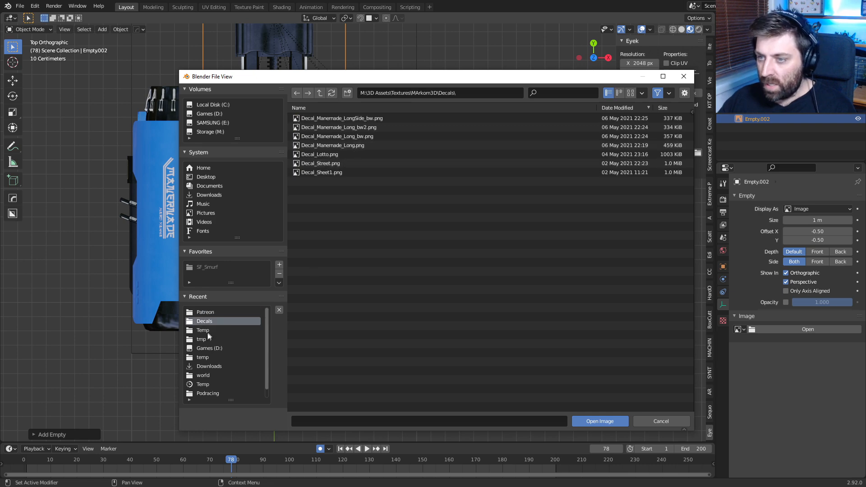
left_click(212, 331)
left_click(212, 339)
left_click(215, 324)
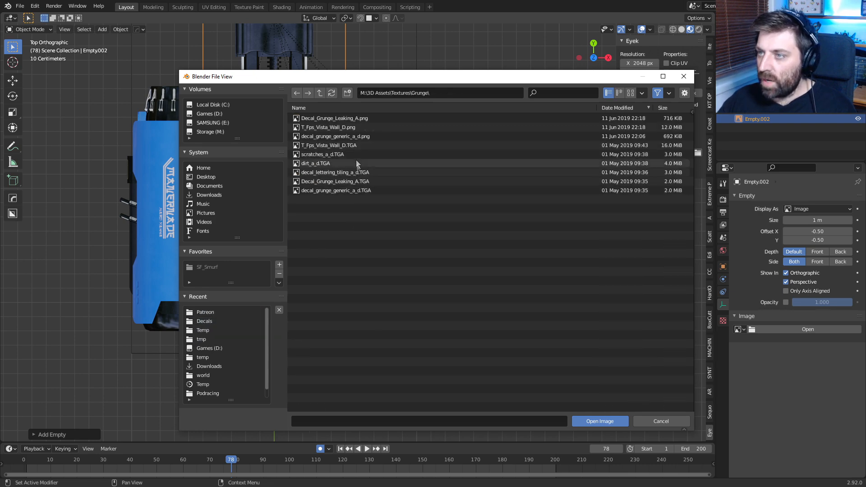
left_click(360, 110)
left_click(369, 146)
double_click(369, 148)
scroll(283, 196, "down", 4)
scroll(317, 212, "up", 2)
Raise the grunge image about 1.38 m along global Z and rotate it 180° around Z in top view
middle_click_drag(352, 220, 441, 239)
scroll(437, 288, "up", 3)
key("g")
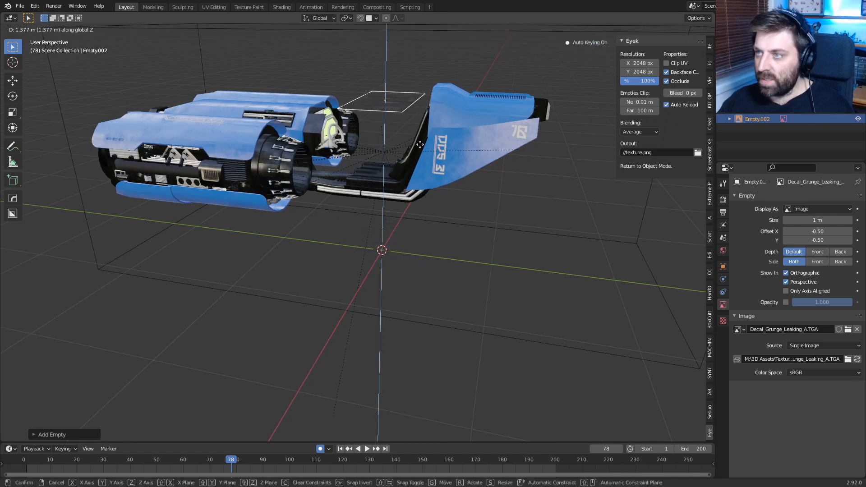
left_click(420, 144)
key("KP_7")
key("r")
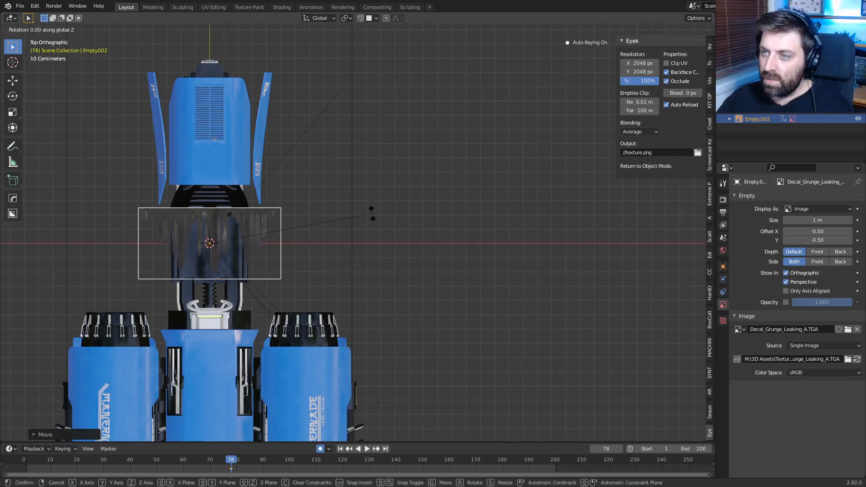
type("180")
key("Return")
Move the grunge image in top view over the front end of the engine pod on the positive X side
scroll(285, 289, "down", 1)
middle_click_drag(273, 292, 256, 197, "shift")
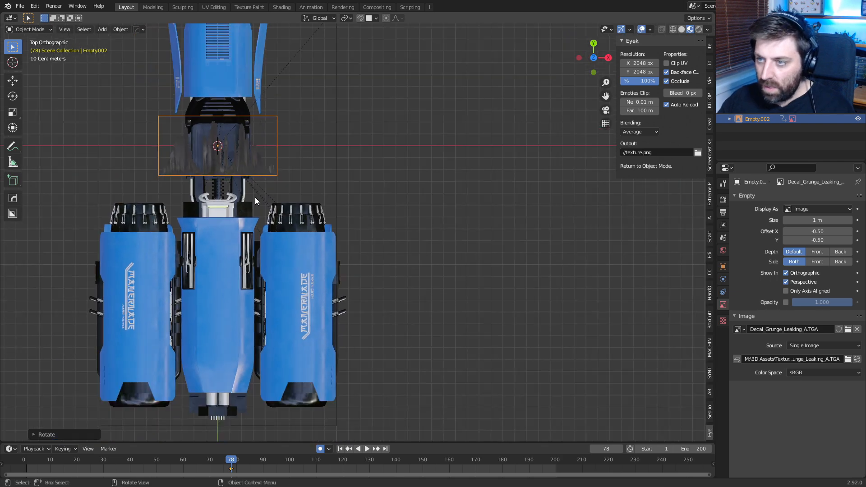
scroll(255, 197, "down", 1)
key("g")
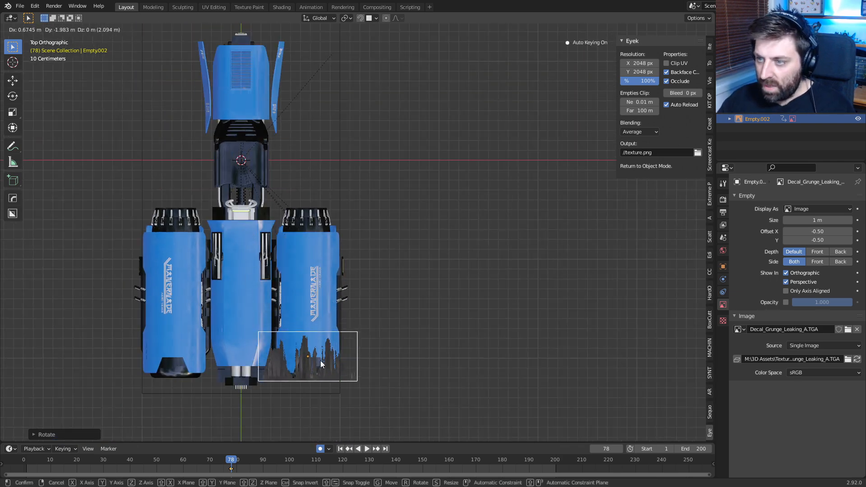
left_click(322, 364)
Scale the grunge image down to fit the engine pod's front end, fine-tune its position, and enable its Opacity option
middle_click_drag(363, 386, 371, 297, "shift")
scroll(372, 297, "up", 5)
key("s")
left_click(386, 355)
key("g")
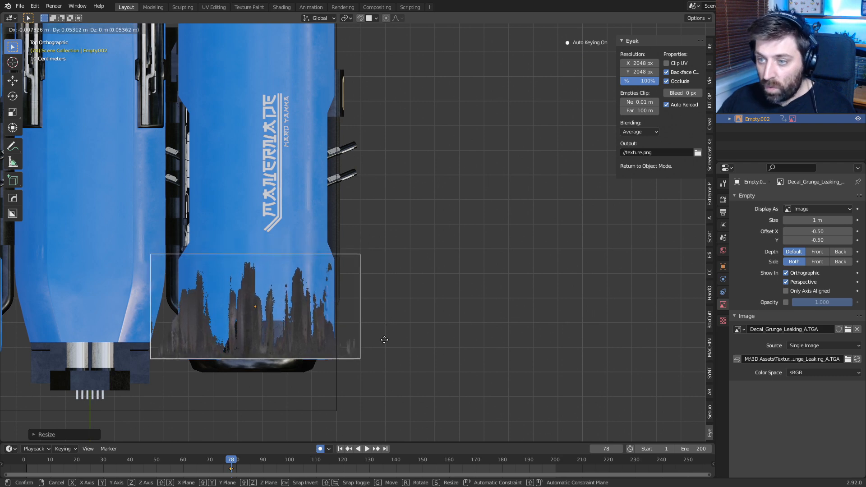
left_click(386, 344)
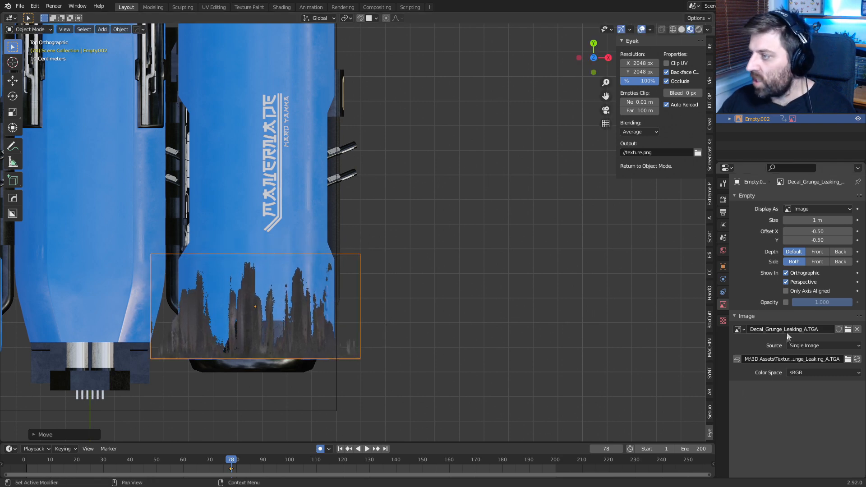
left_click(786, 303)
Try painting only the grunge image onto the engine panel with Eyek
middle_click_drag(310, 403, 378, 346)
left_click(354, 316)
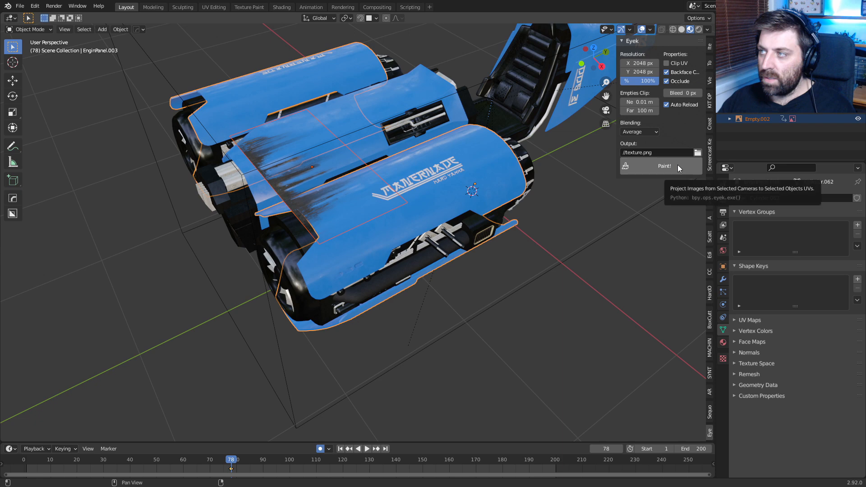
left_click(663, 167)
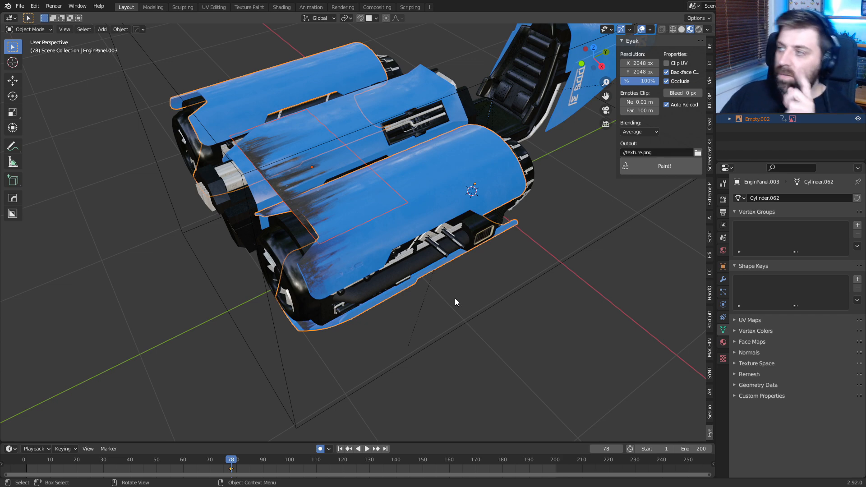
middle_click_drag(478, 239, 481, 286)
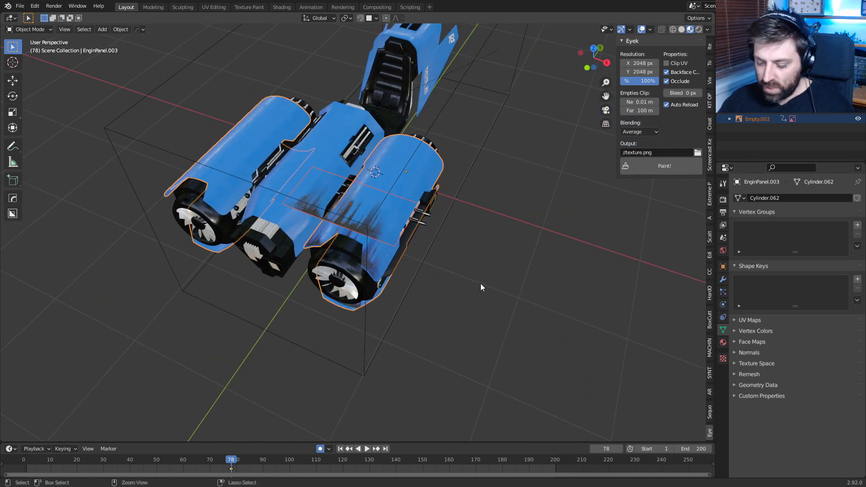
key("ctrl+z")
key("ctrl+z")
Select the Manernade logo and grunge images together with the engine panel and paint both decals with Eyek
middle_click_drag(474, 278, 416, 249)
scroll(416, 249, "up", 2)
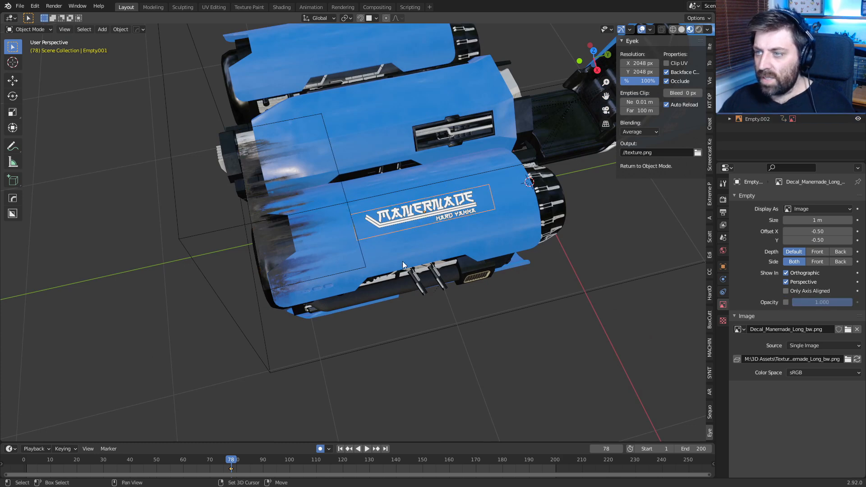
left_click(405, 295)
middle_click_drag(405, 295, 426, 289)
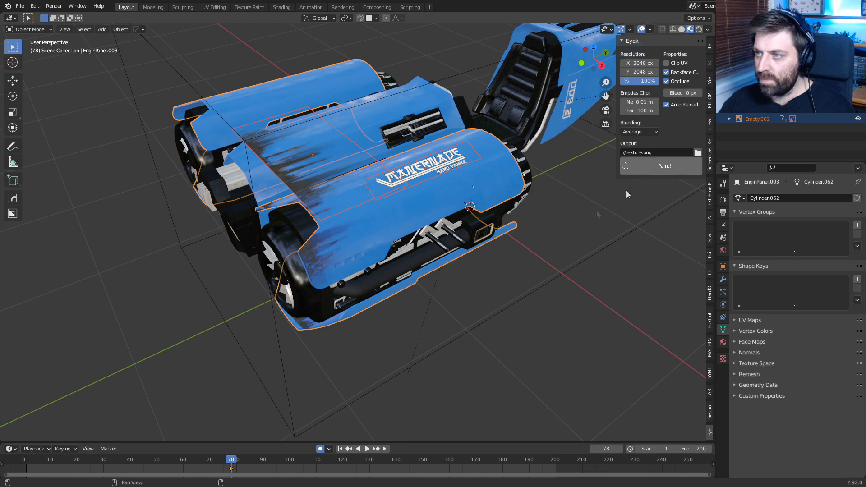
mouse_move(360, 305)
middle_mouse_down()
mouse_move(402, 264)
mouse_move(336, 315)
mouse_move(316, 249)
middle_mouse_up()
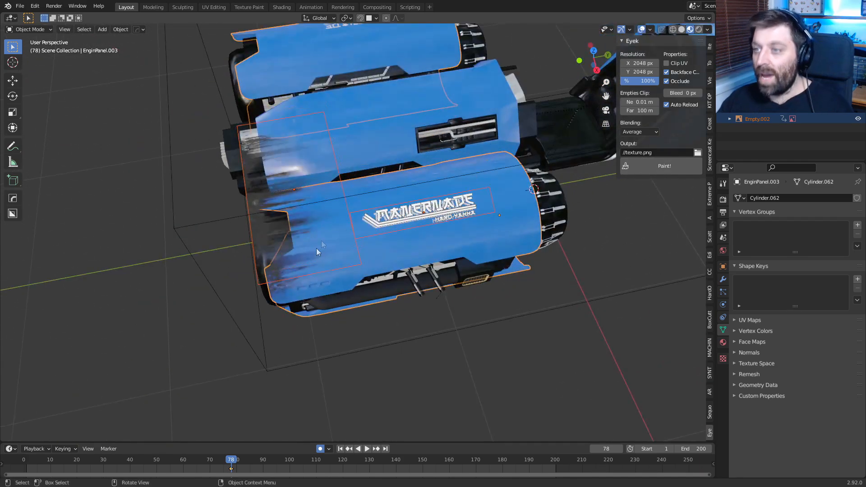
Delete the Manernade logo and grunge image empties, and select the painted engine panel
left_click(424, 218)
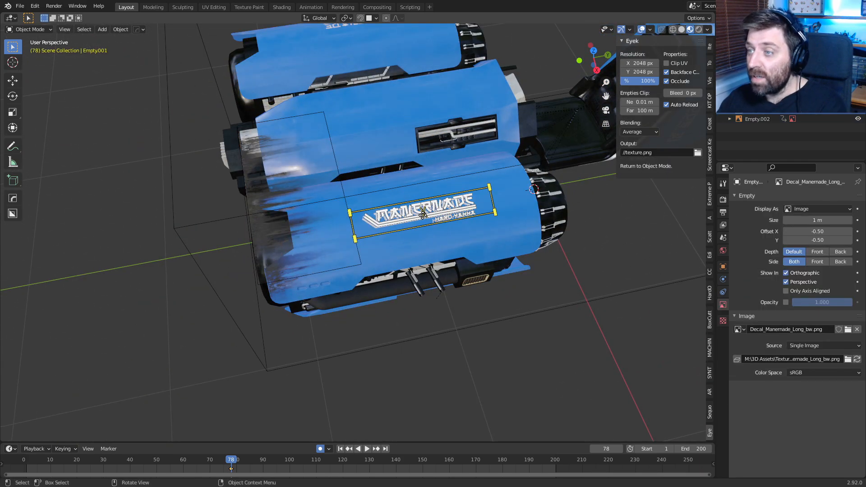
left_click(279, 213)
left_click(264, 224)
key("Delete")
middle_click_drag(307, 237, 428, 270)
left_click(418, 248)
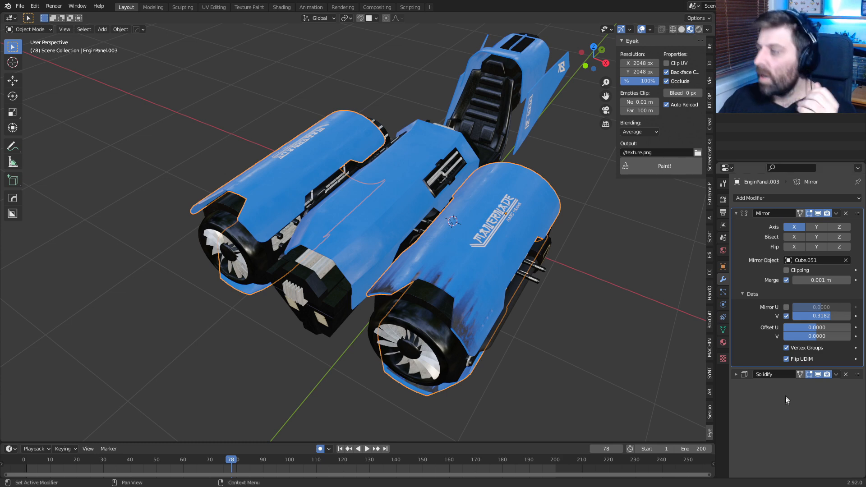
Hide the dark inner engine body beneath the outer panel and inspect the exposed panel surfaces
middle_click_drag(483, 339, 418, 177)
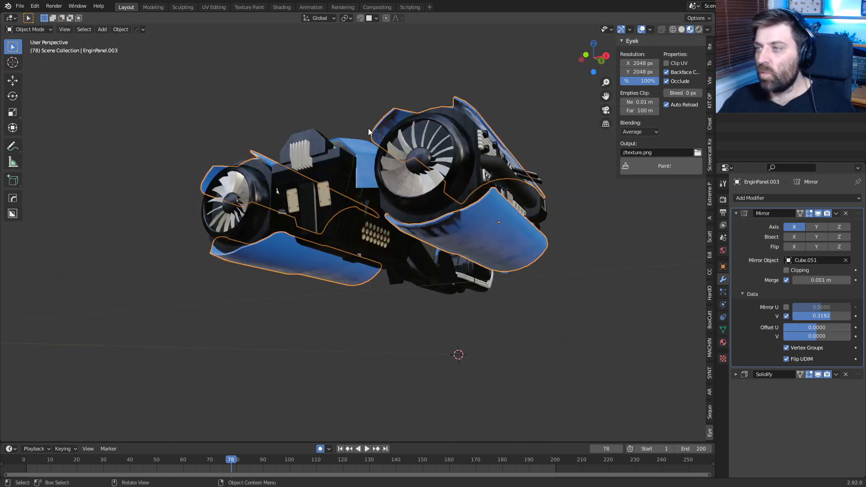
middle_click_drag(385, 162, 419, 259)
middle_click_drag(453, 296, 387, 215)
scroll(386, 235, "up", 5)
scroll(386, 248, "up", 4)
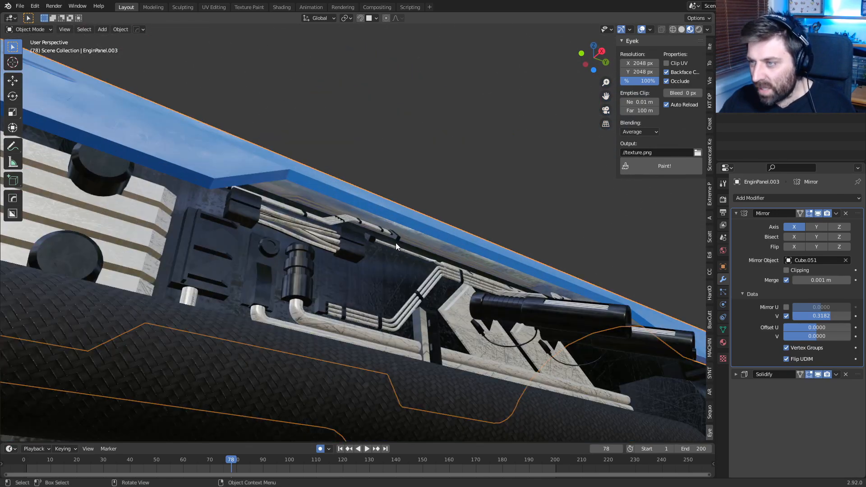
left_click(397, 245)
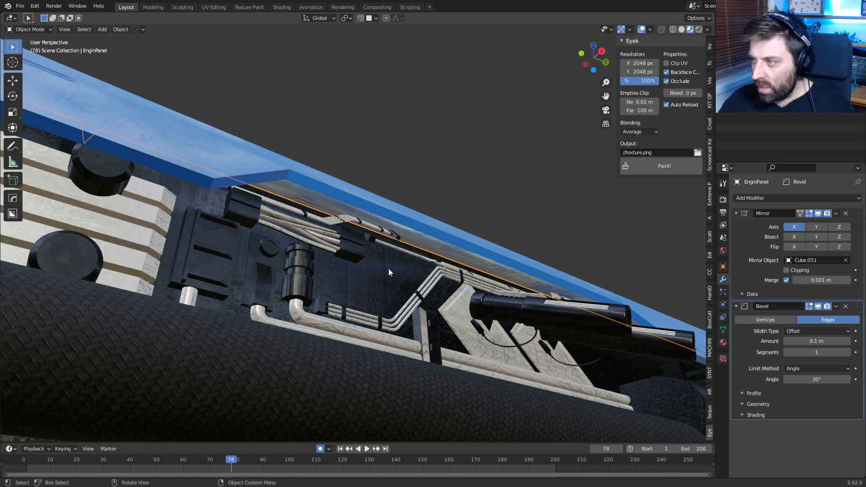
key("h")
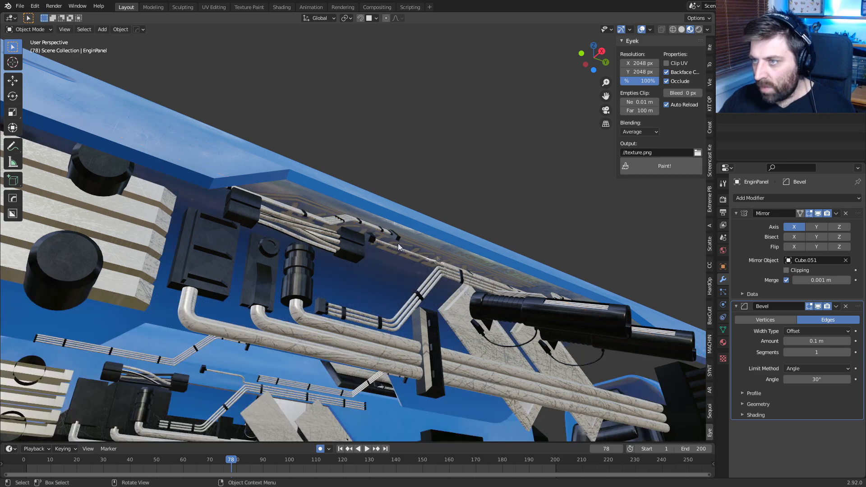
middle_click_drag(483, 294, 357, 226)
scroll(454, 297, "down", 5)
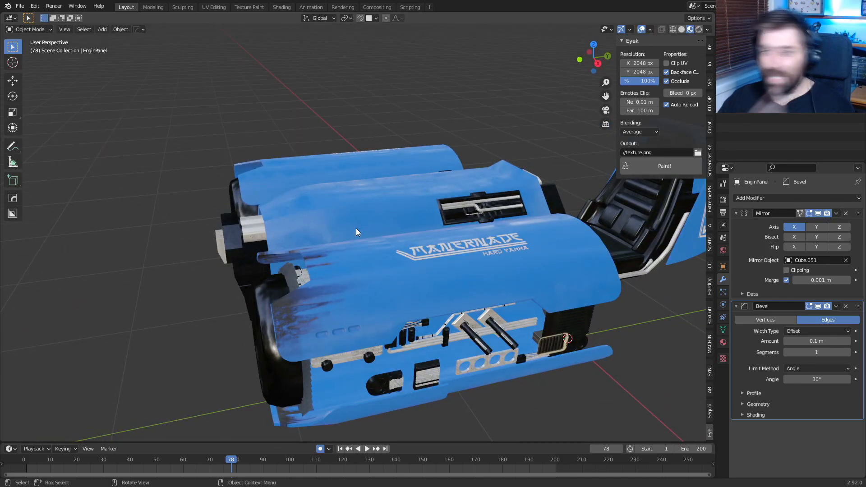